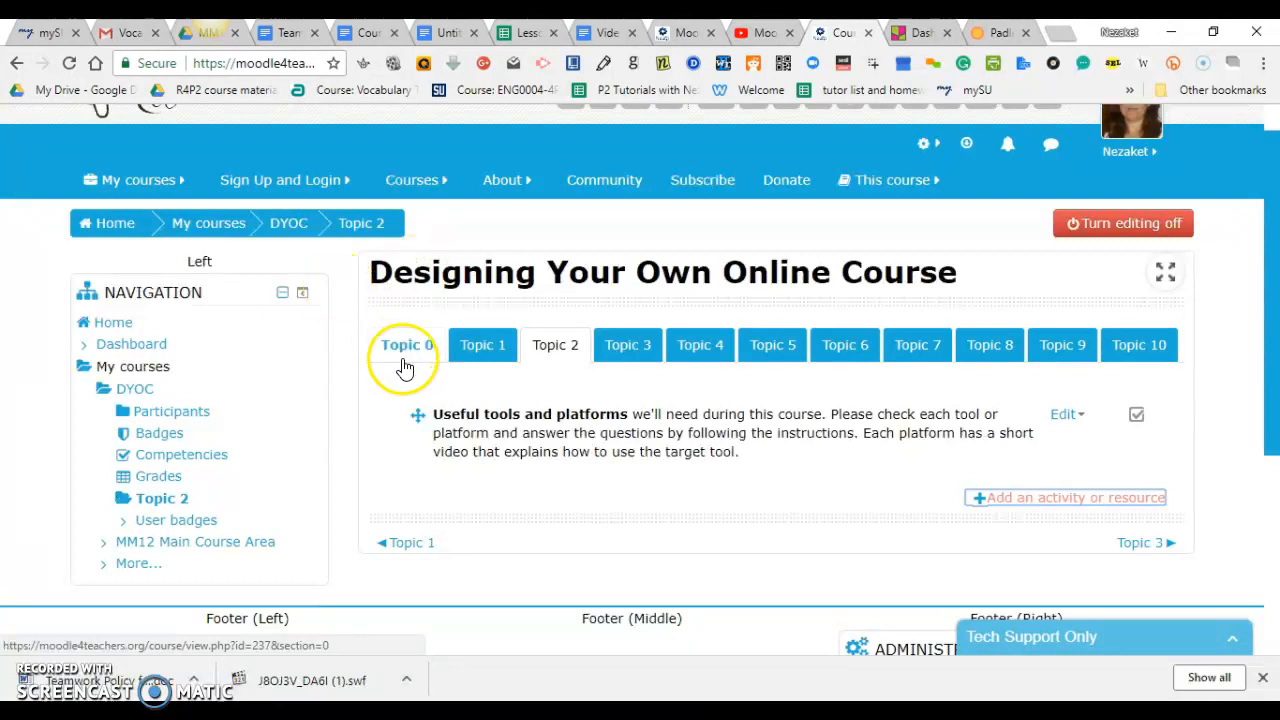
Review the Topic 1 content from the abstract and poll through the embedded documents and poster to the glossary.
click(486, 350)
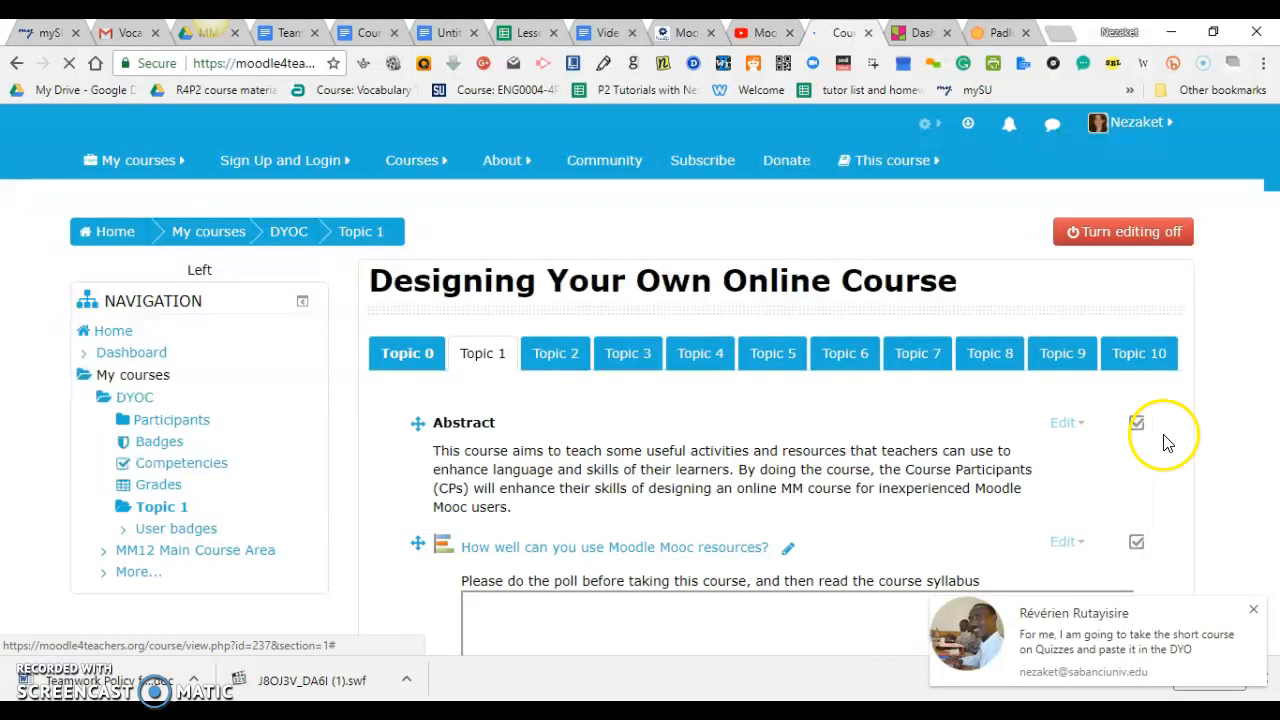
drag(1270, 180, 1273, 239)
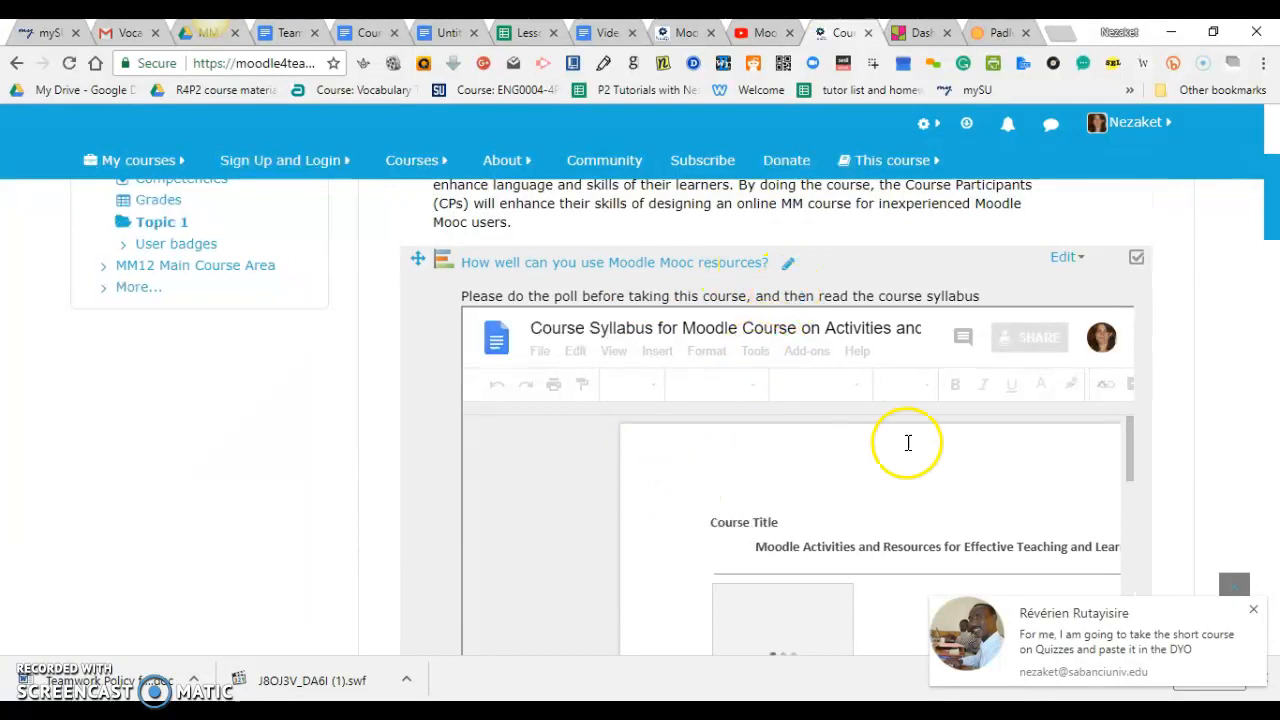
drag(1273, 233, 1274, 330)
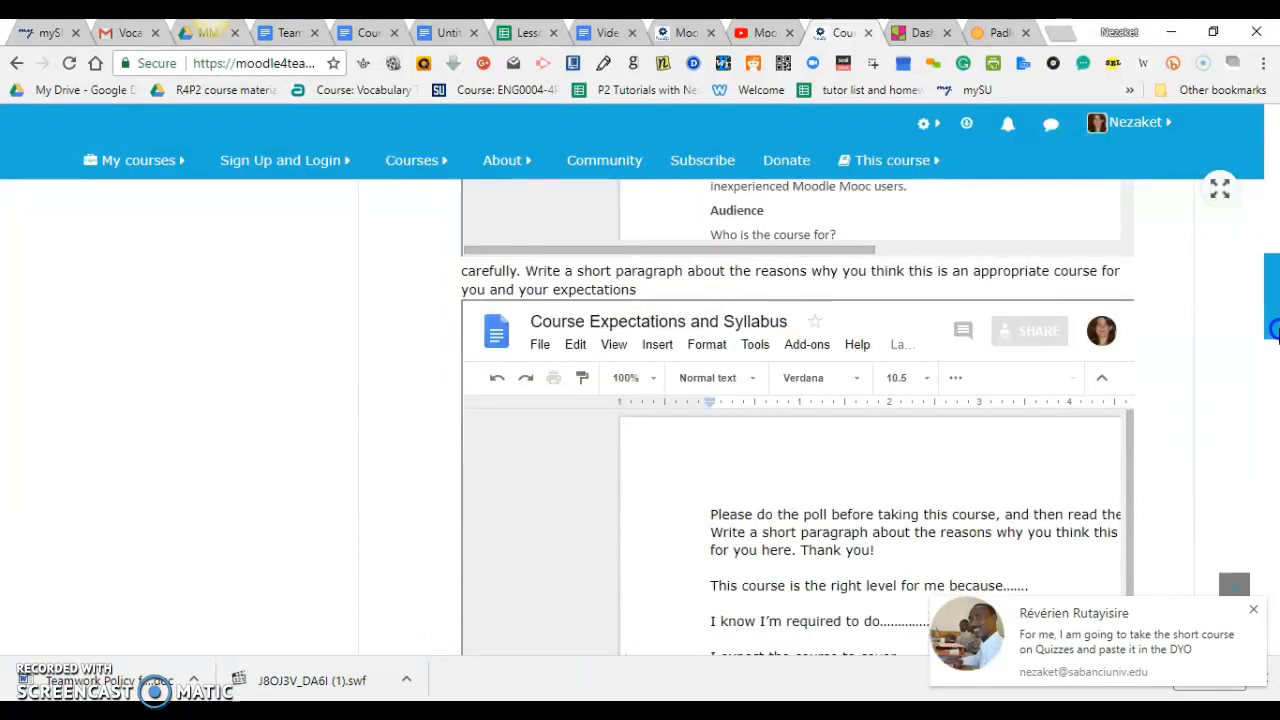
drag(1274, 330, 1274, 336)
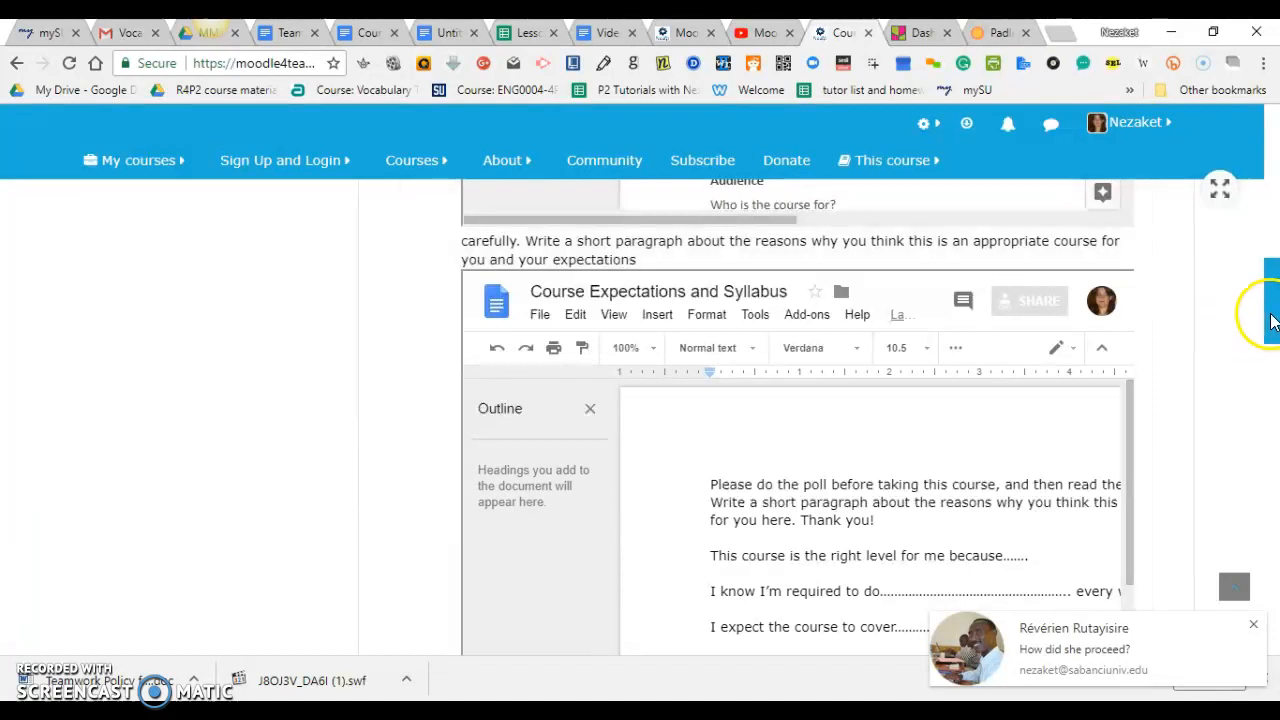
scroll(1272, 320, down, 3)
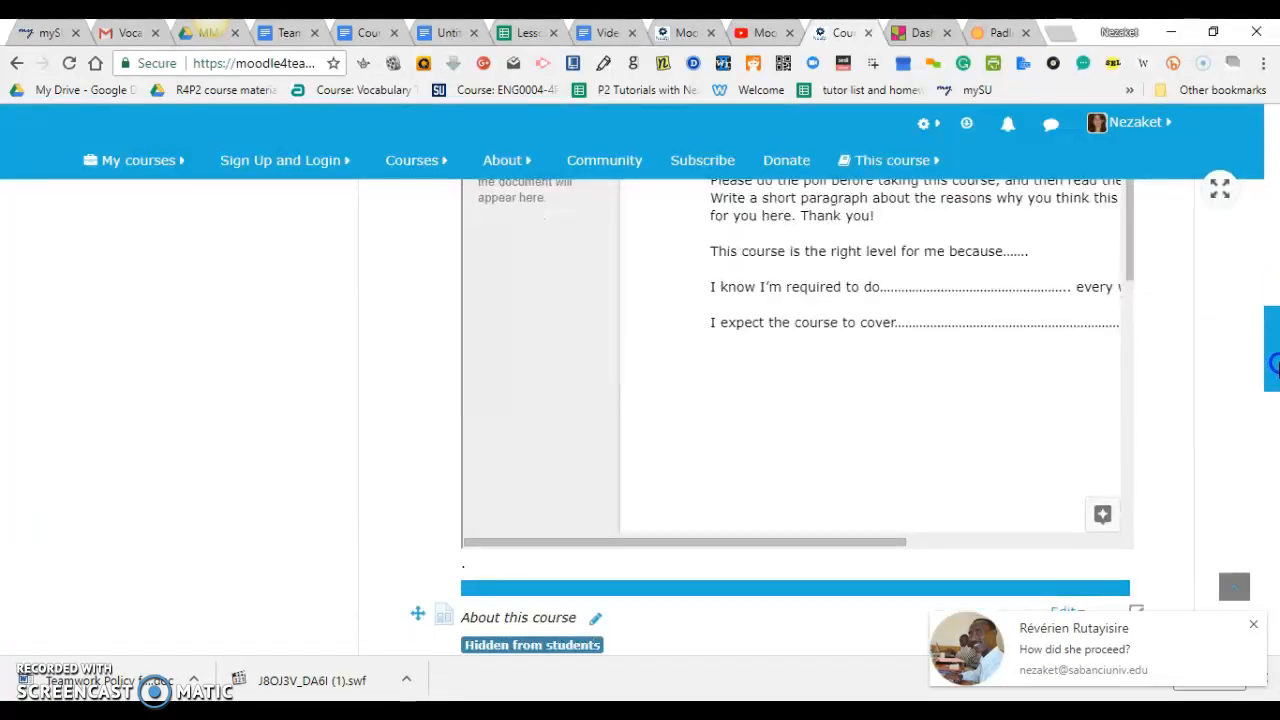
scroll(1272, 365, up, 1)
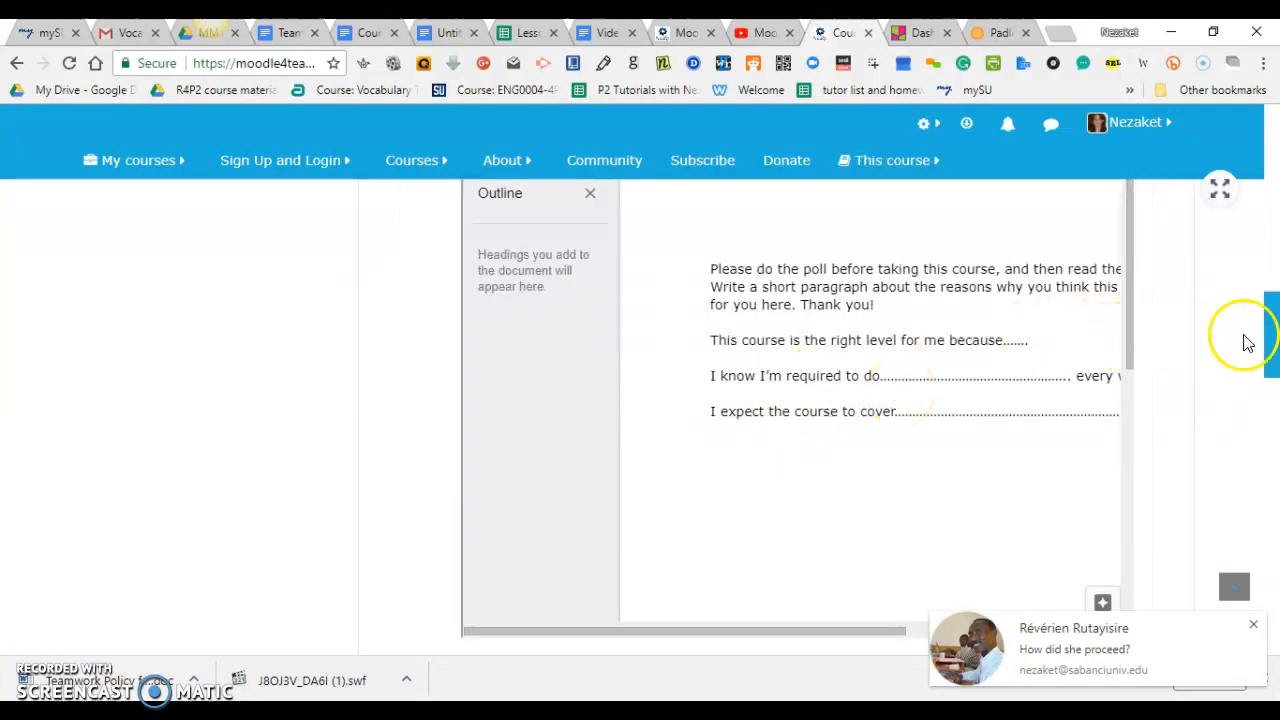
scroll(1272, 370, down, 1)
drag(1274, 375, 1274, 430)
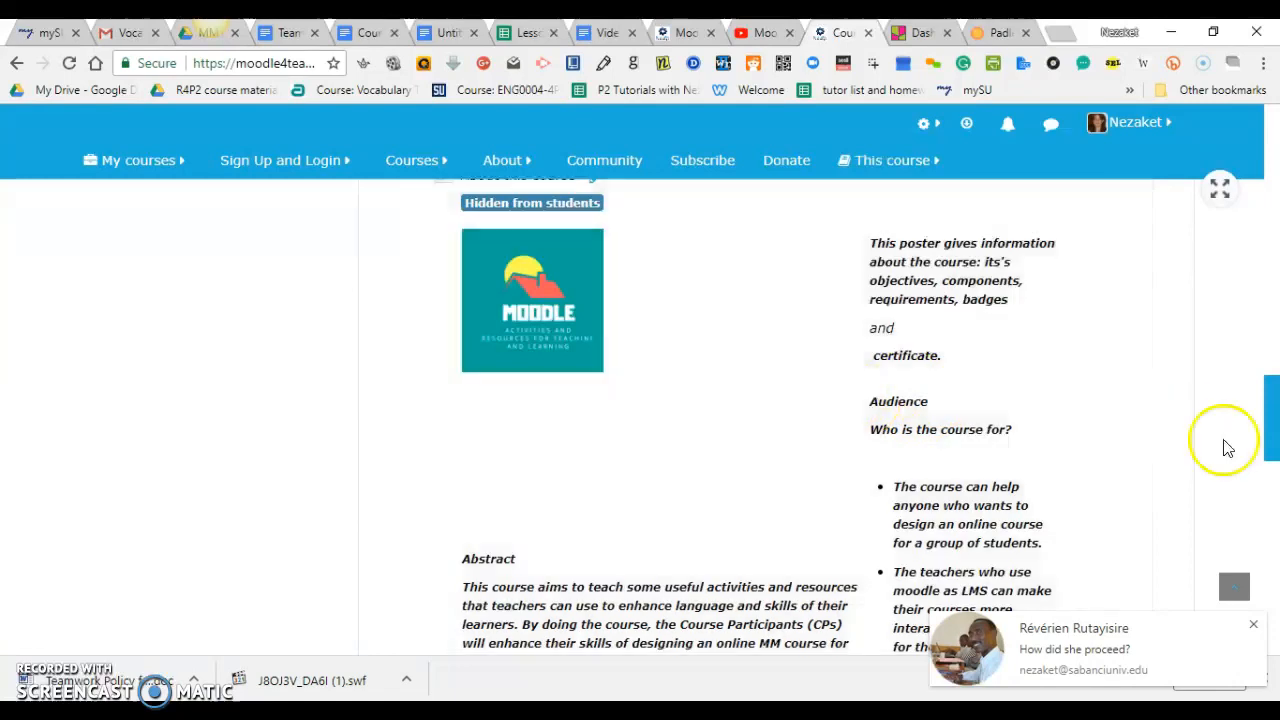
drag(1268, 423, 1274, 530)
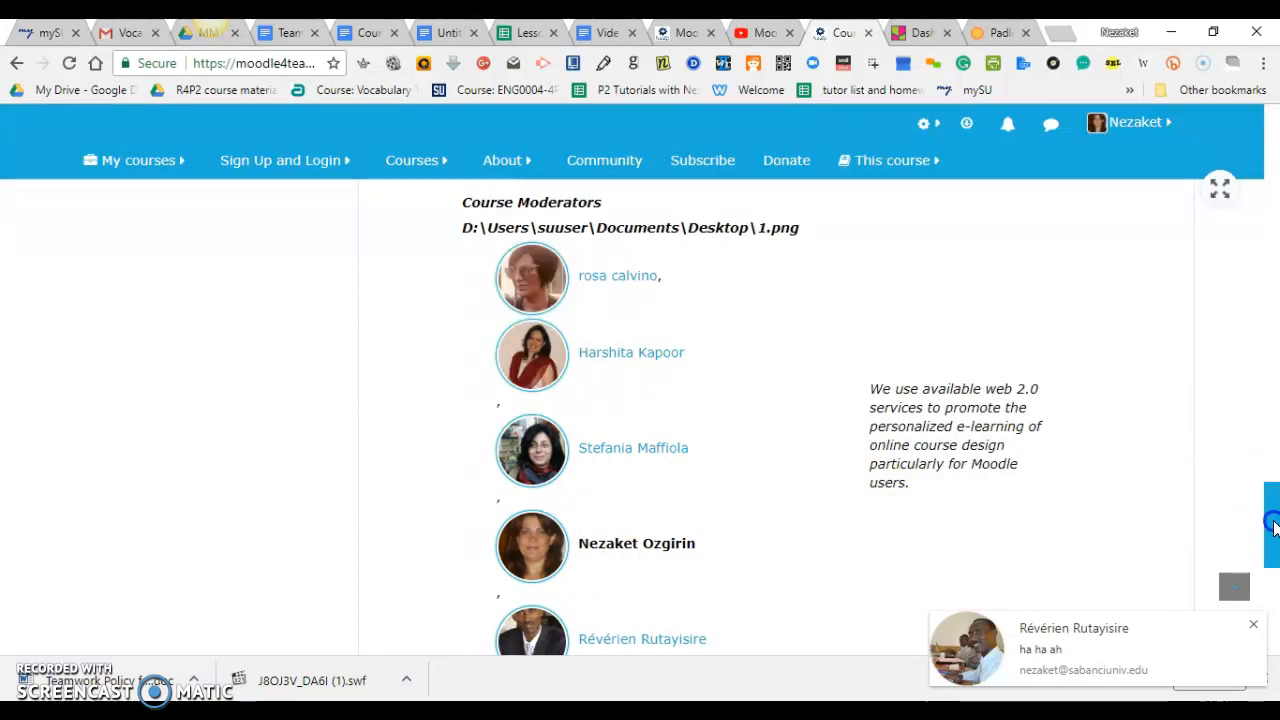
drag(1273, 525, 1273, 554)
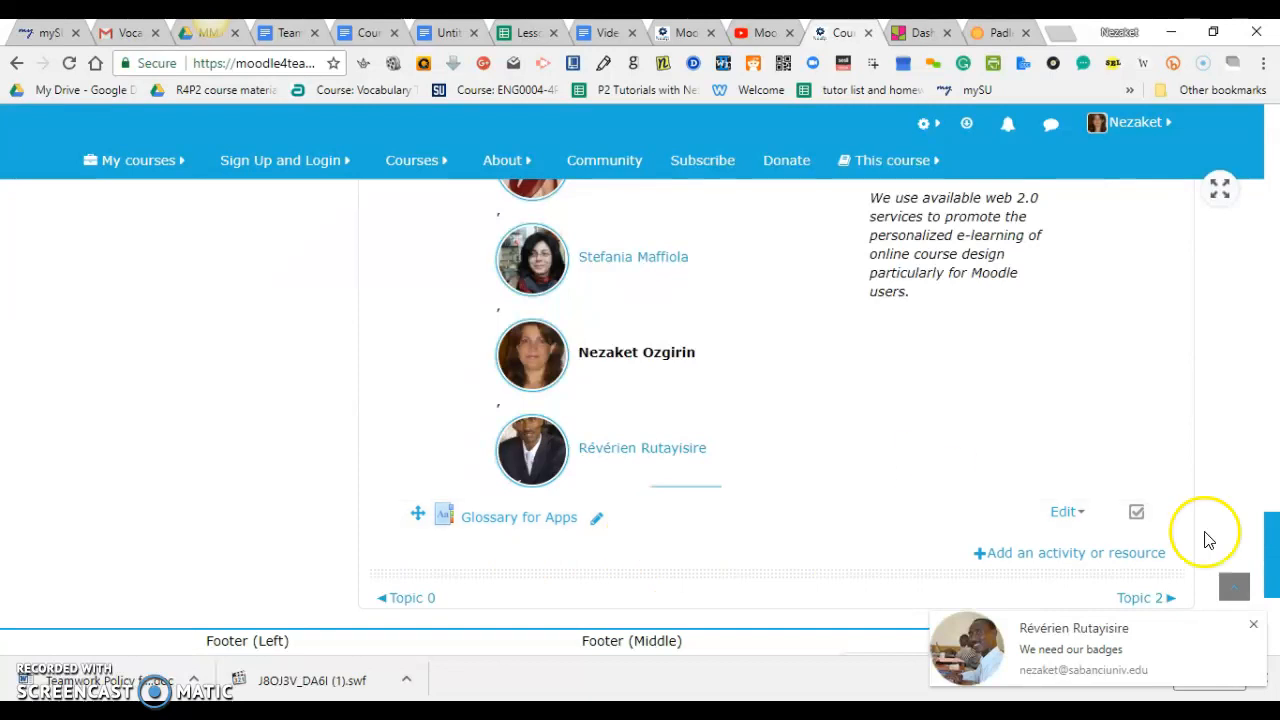
drag(1262, 557, 1248, 160)
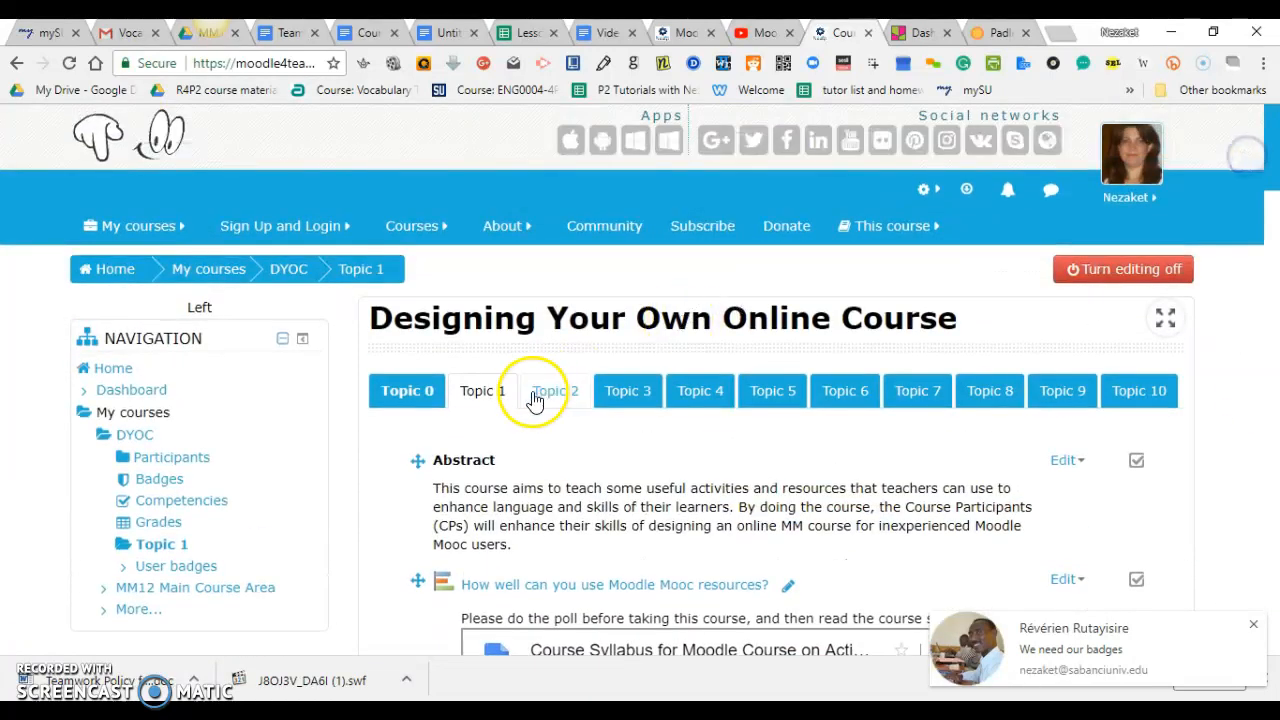
Open Topic 2 and look through the activity and resource types available for it.
click(572, 398)
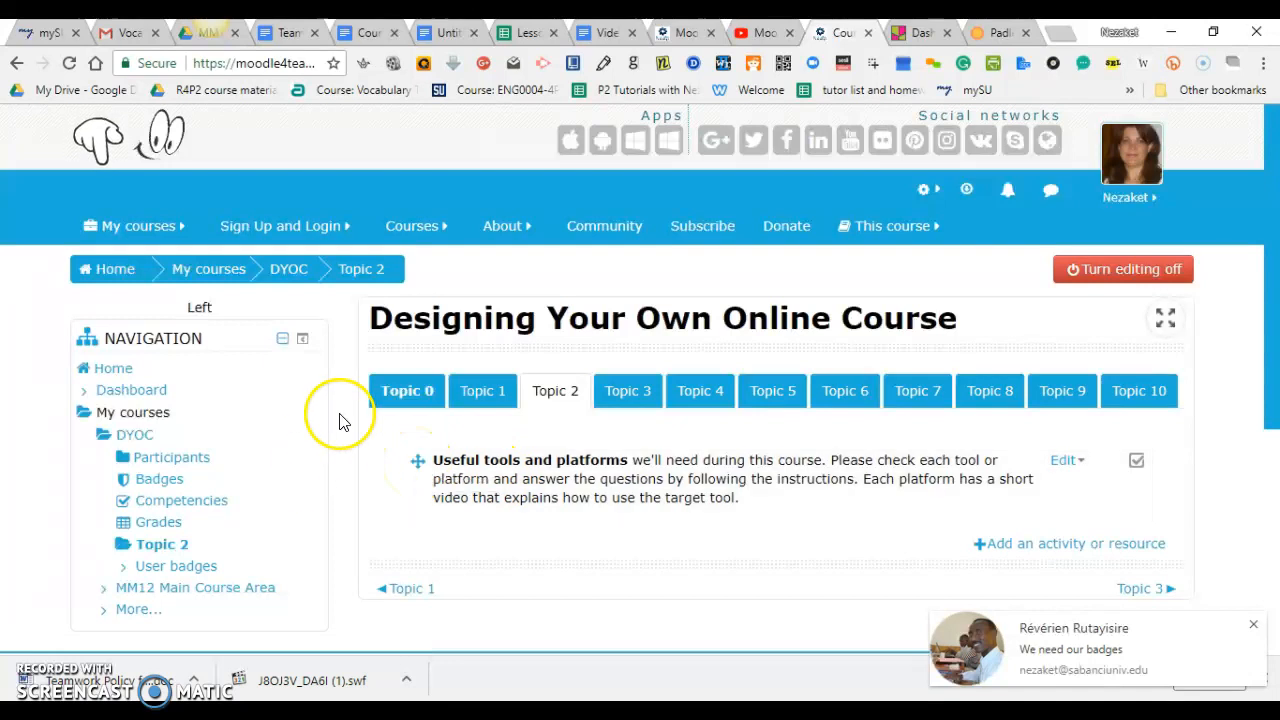
click(1054, 548)
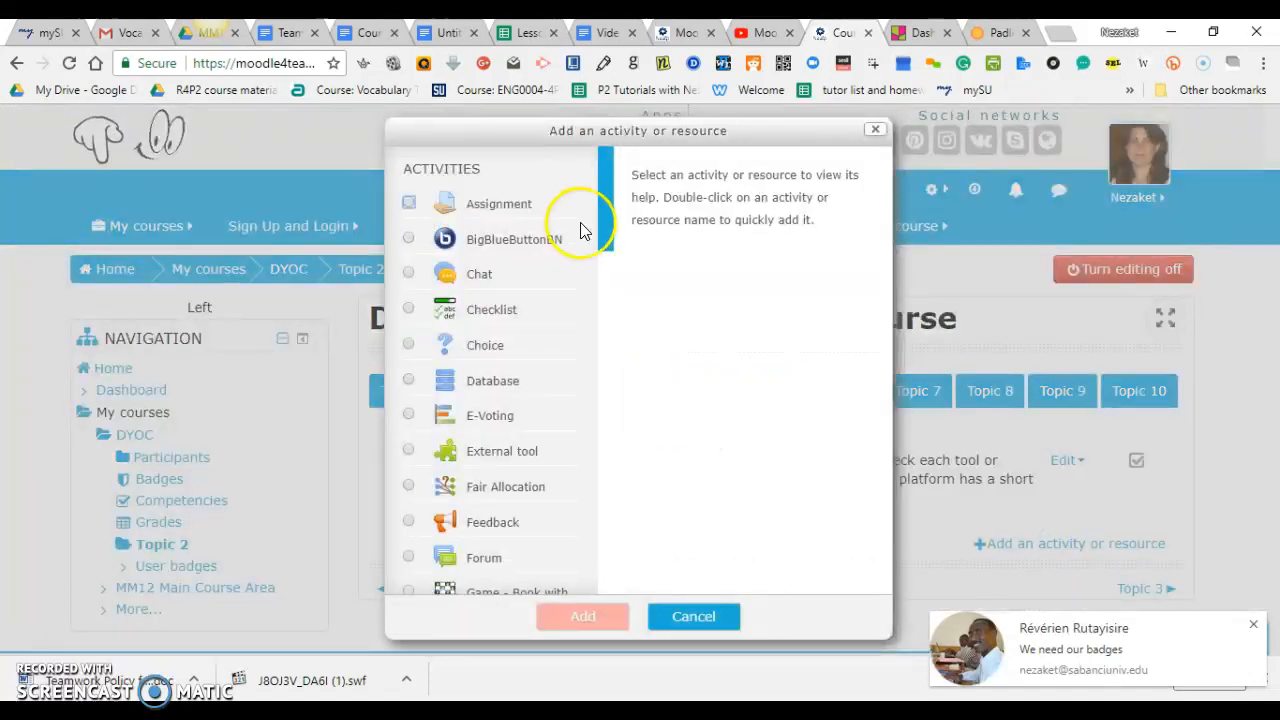
drag(609, 214, 609, 551)
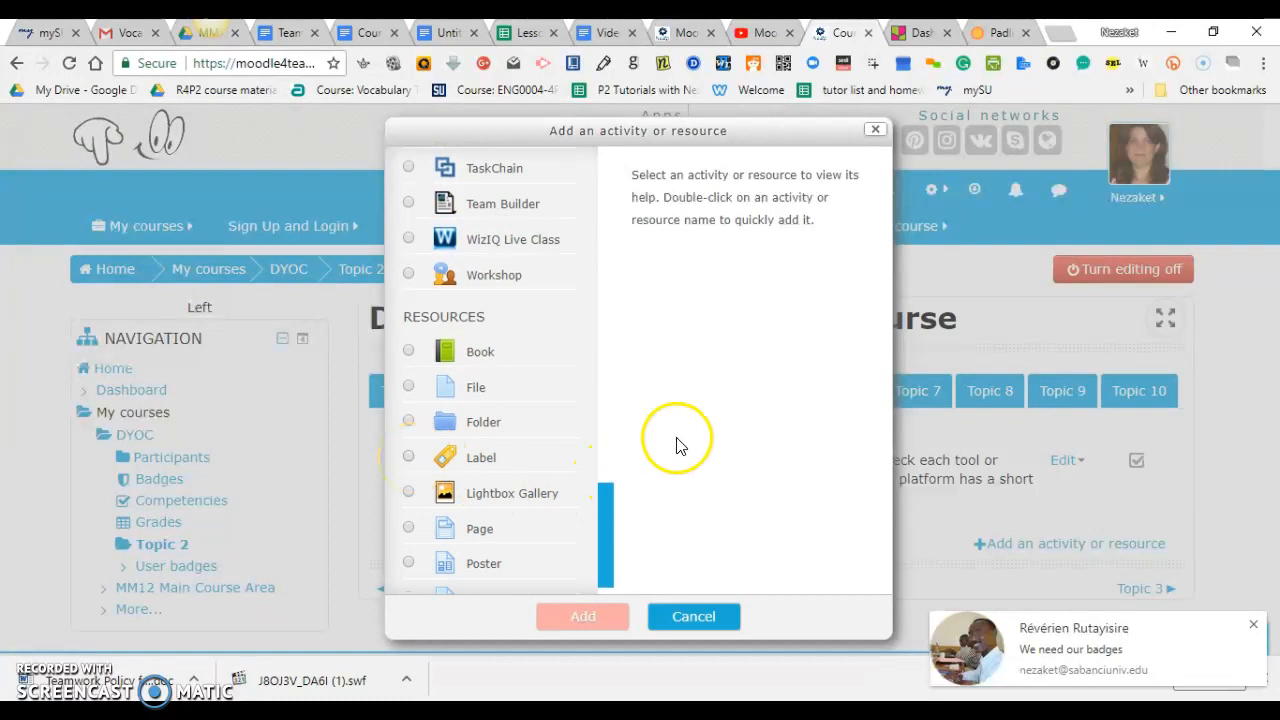
click(700, 616)
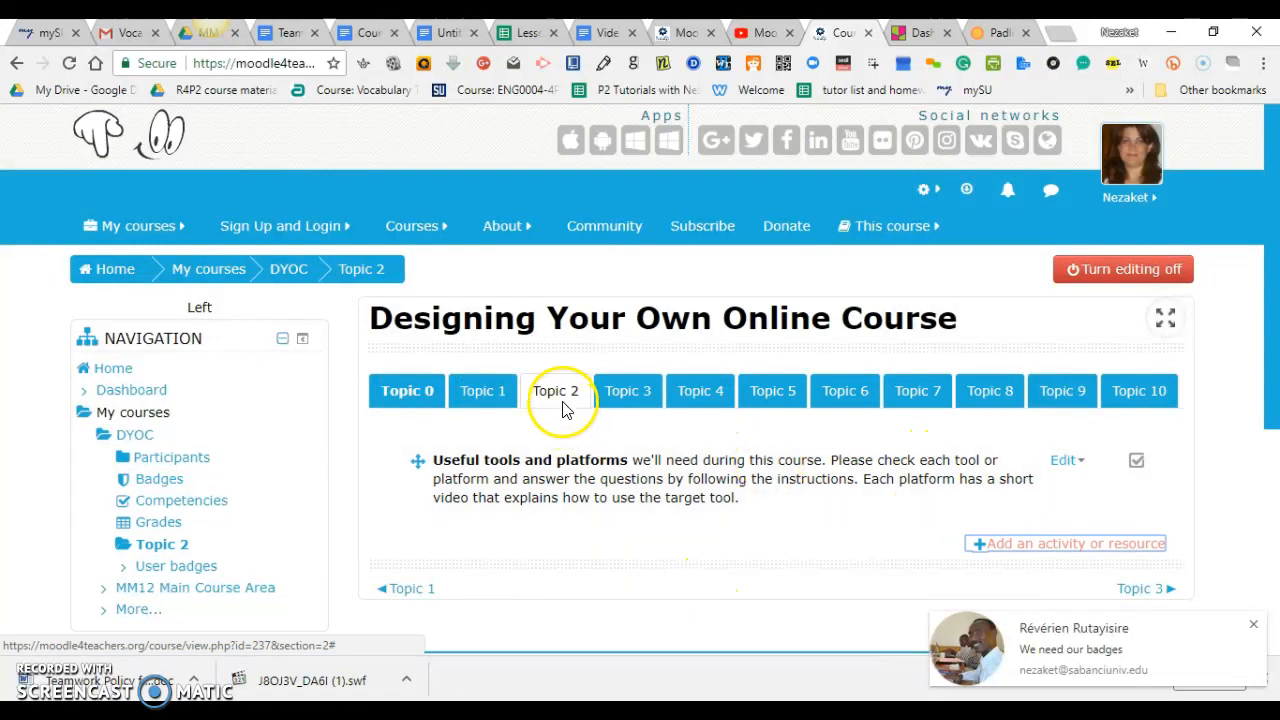
Start adding a new Book resource to Topic 2.
scroll(1260, 330, down, 1)
click(1025, 450)
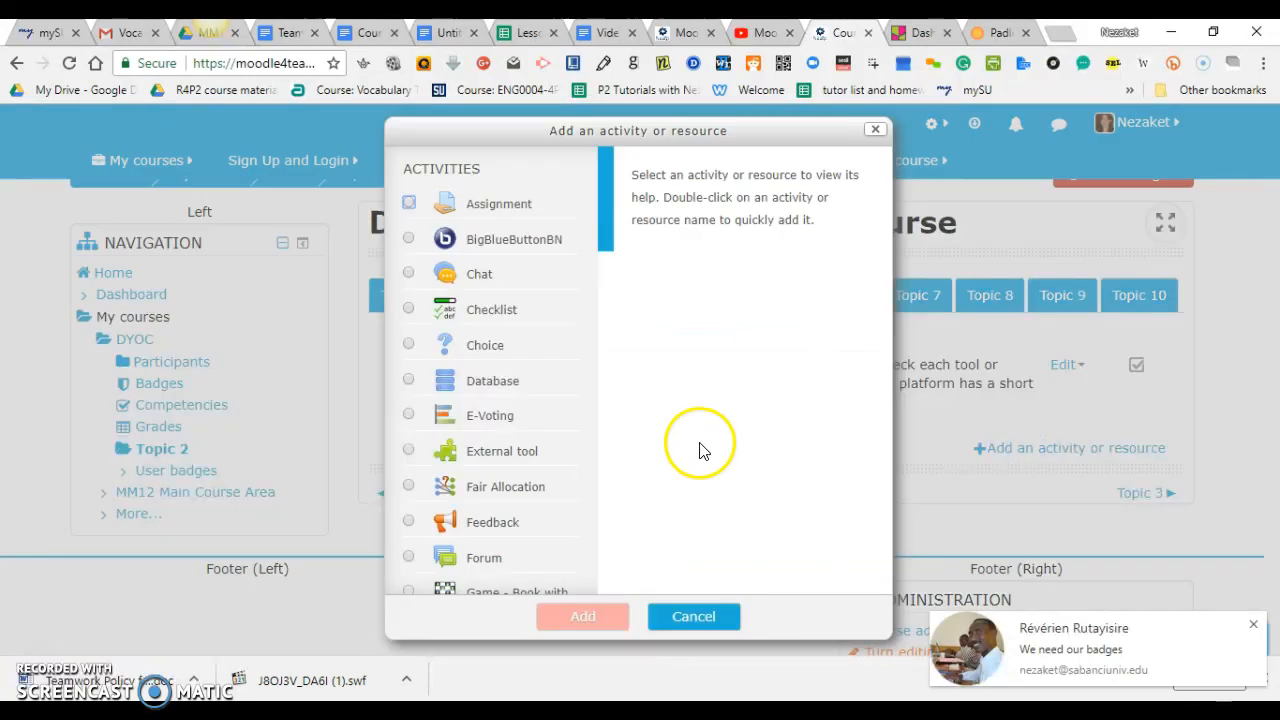
drag(605, 208, 624, 552)
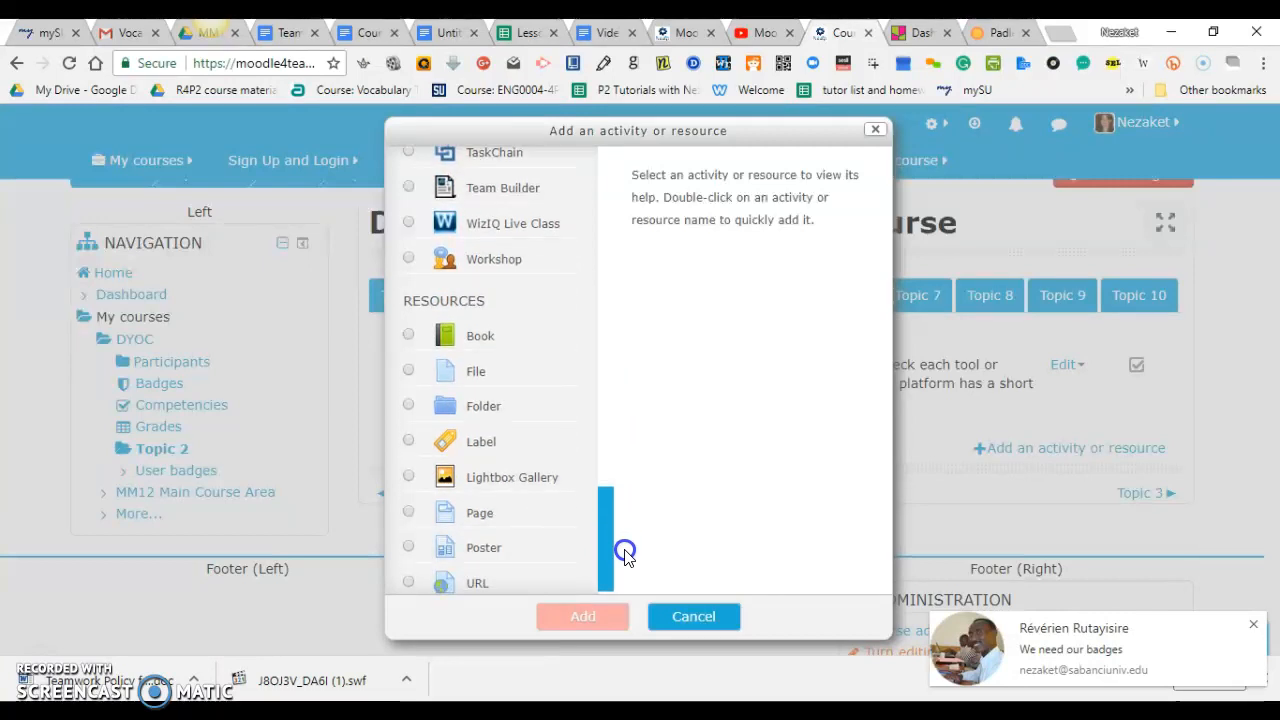
drag(625, 552, 619, 527)
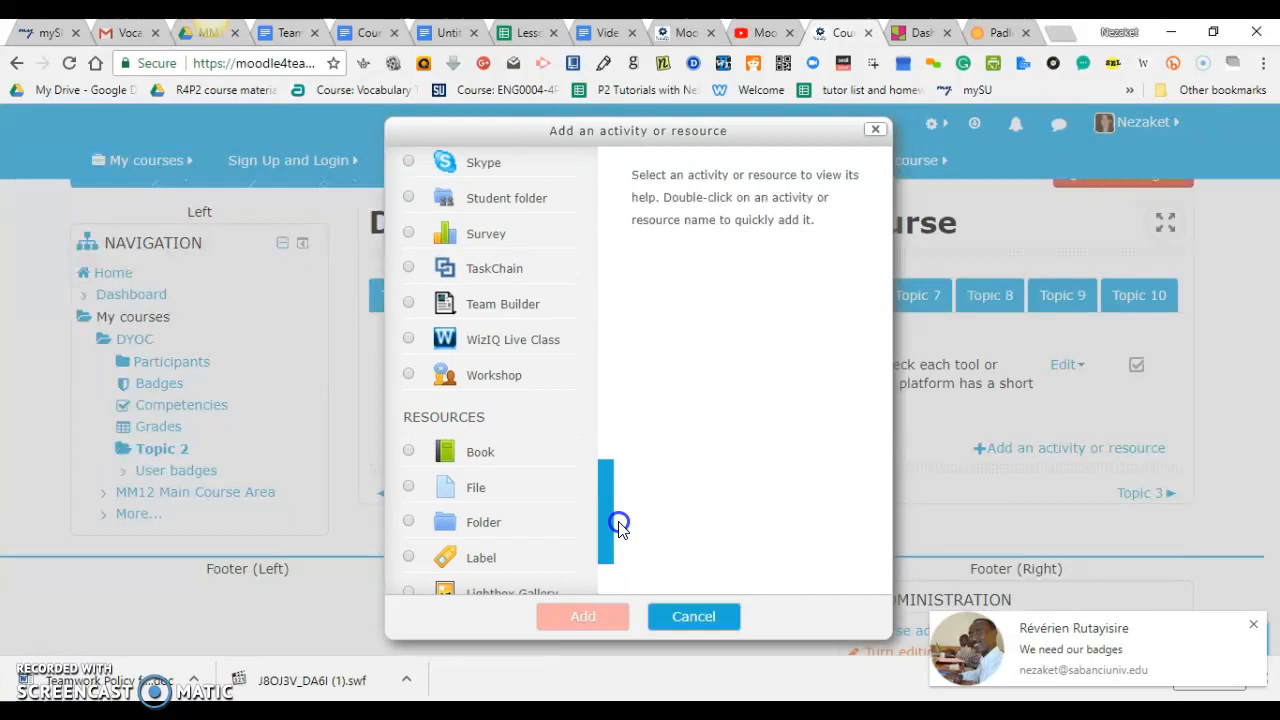
click(409, 452)
click(525, 453)
click(568, 620)
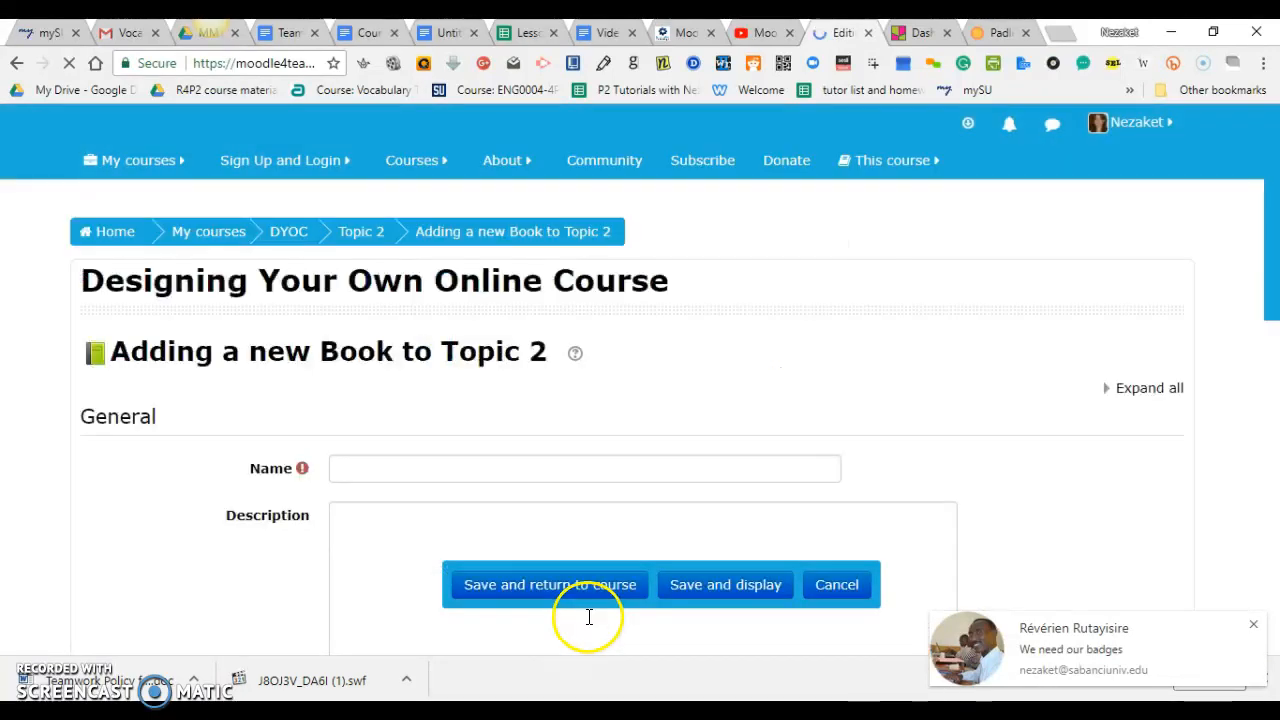
Name the new book "Useful platforms and tools for the course".
click(347, 463)
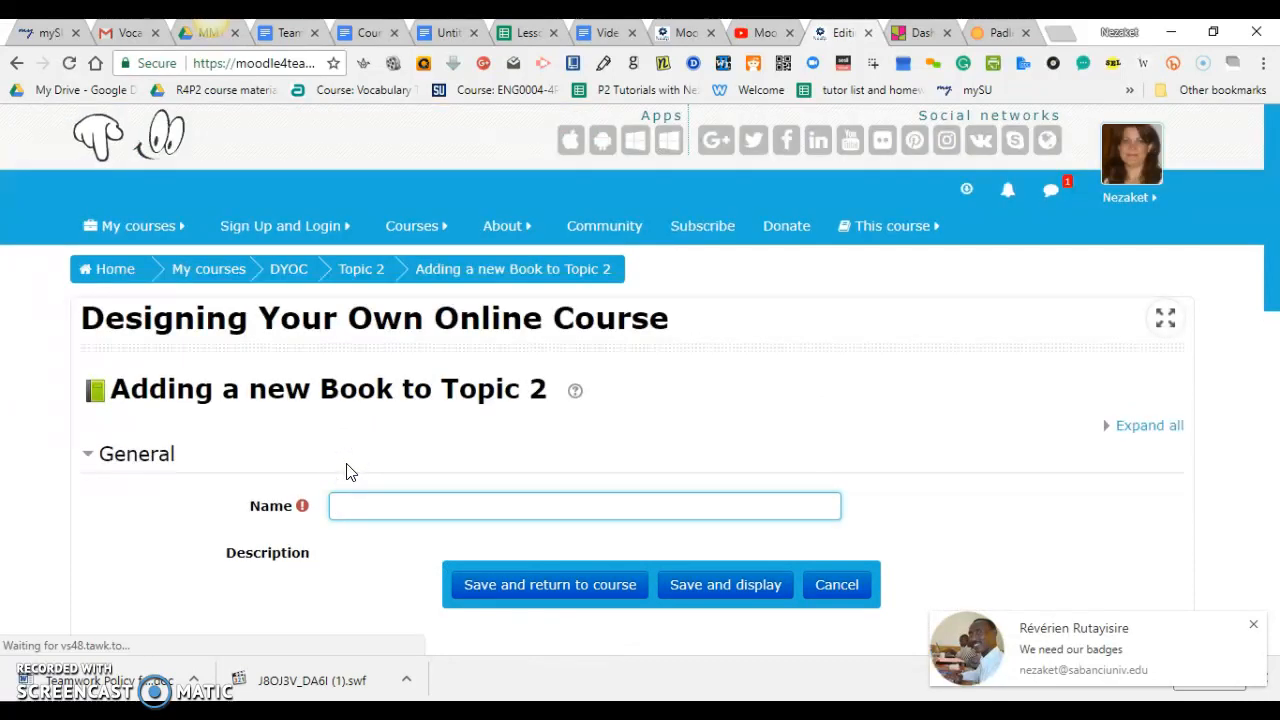
scroll(347, 470, down, 5)
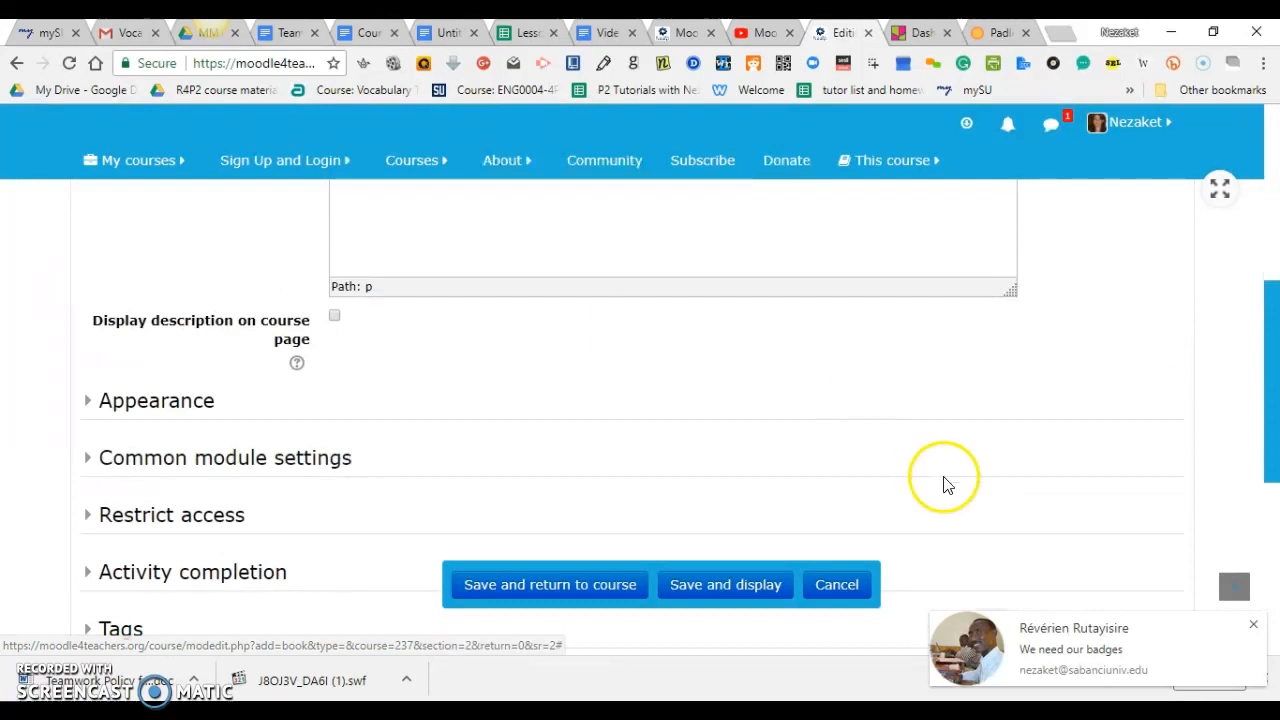
drag(1274, 366, 1275, 280)
click(378, 274)
text(Useful platform)
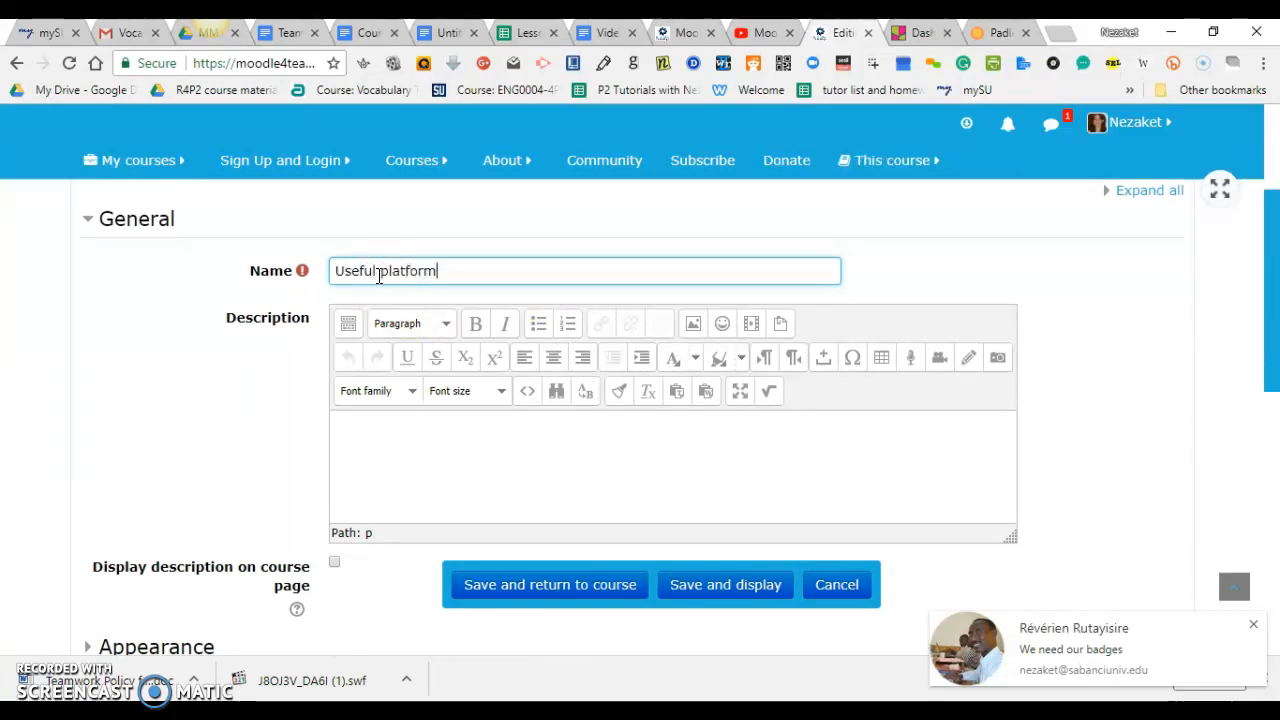
text(s and ac)
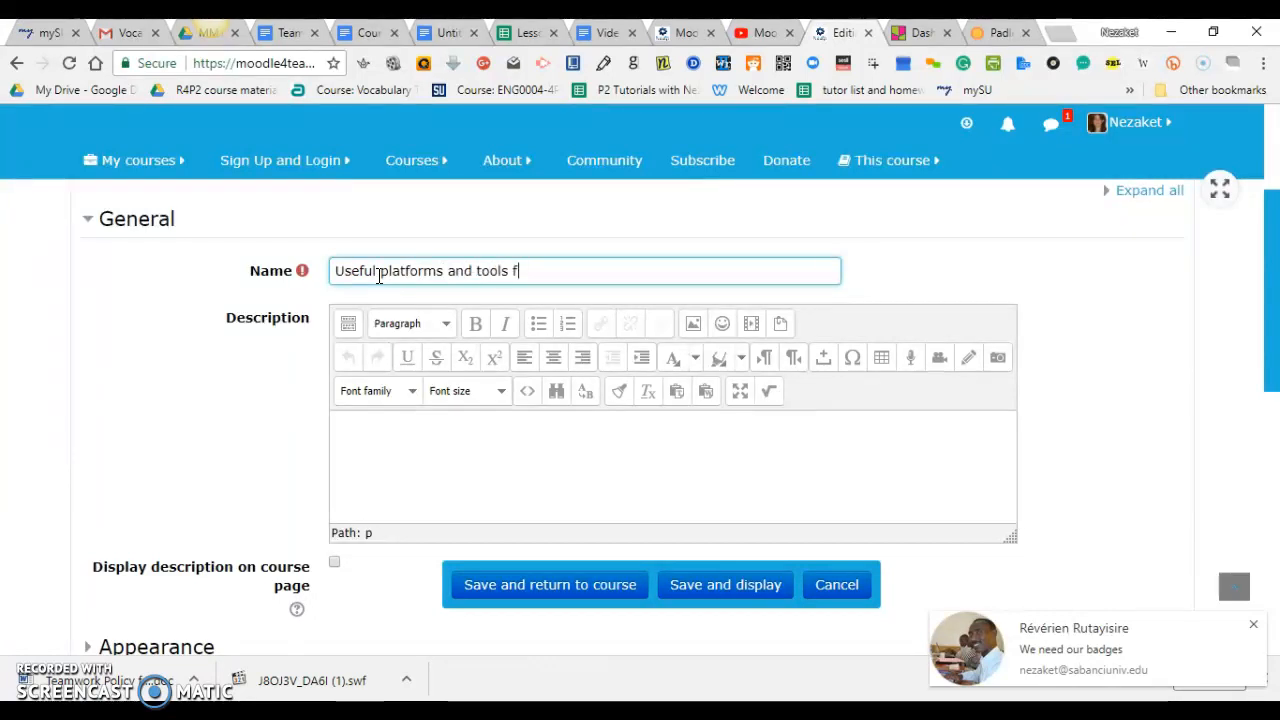
text(the course)
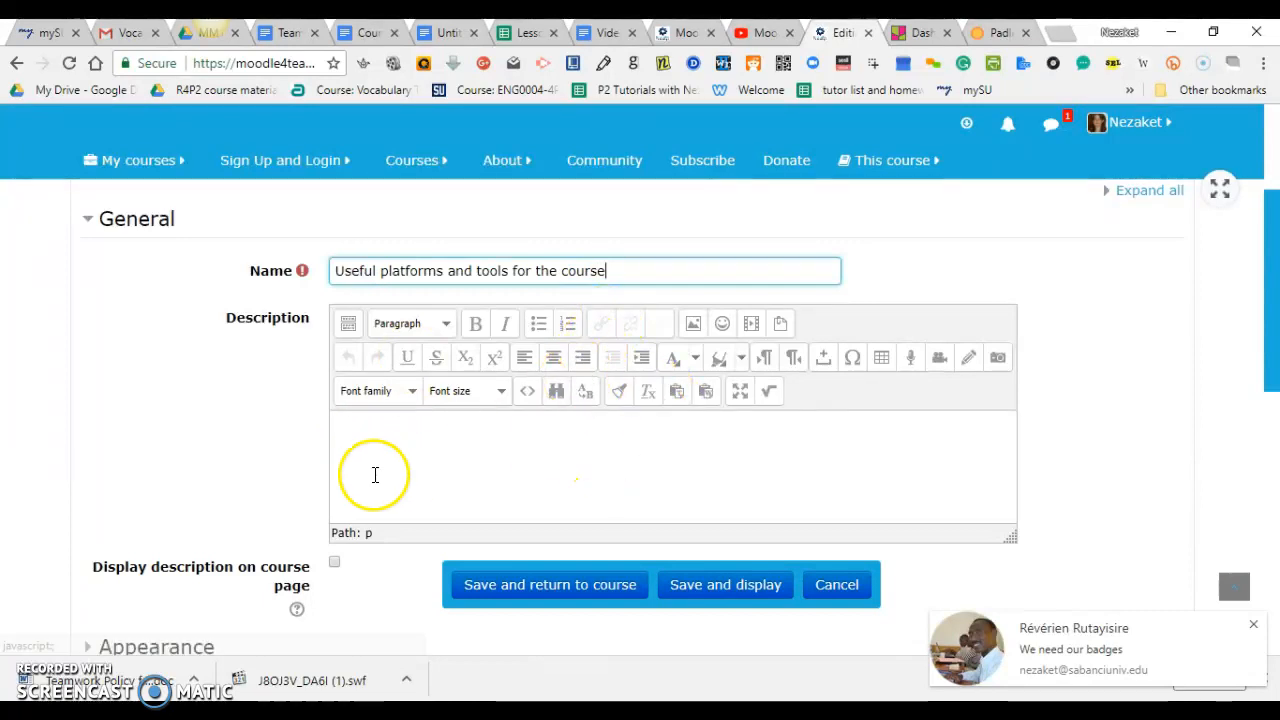
Enter the book description "Please check the following padlet and do the tasks there.".
click(341, 440)
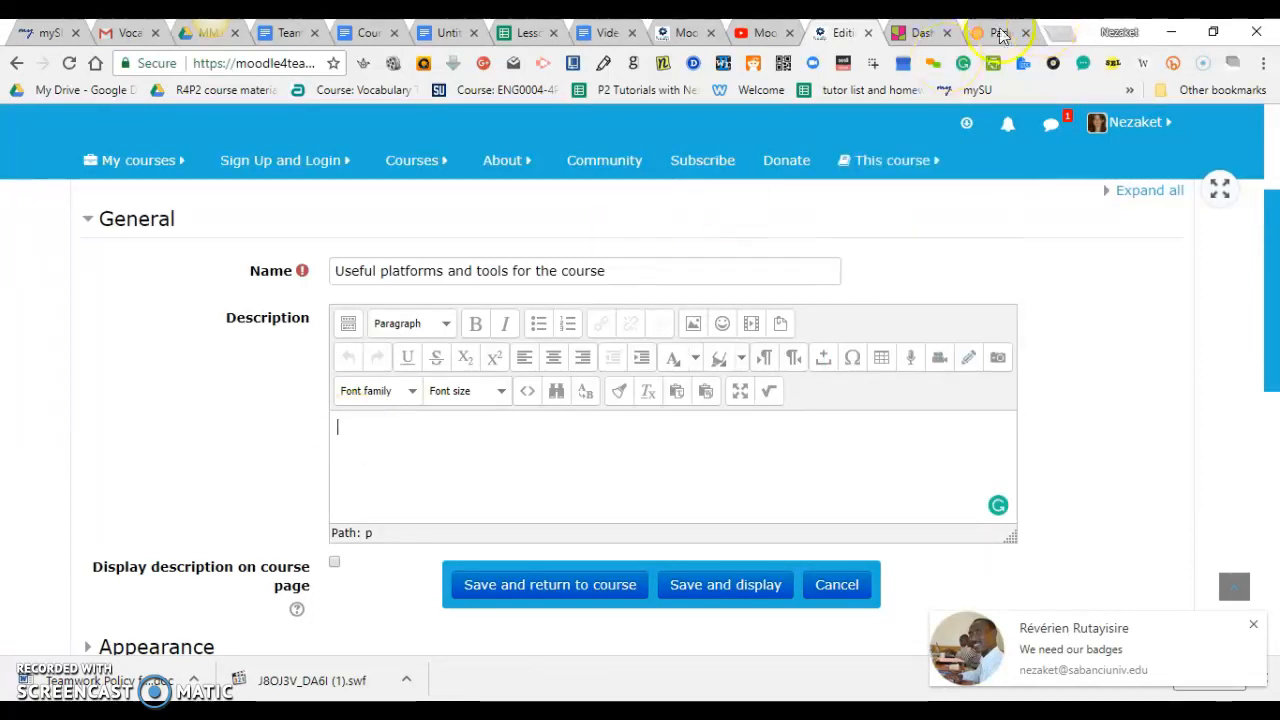
click(342, 426)
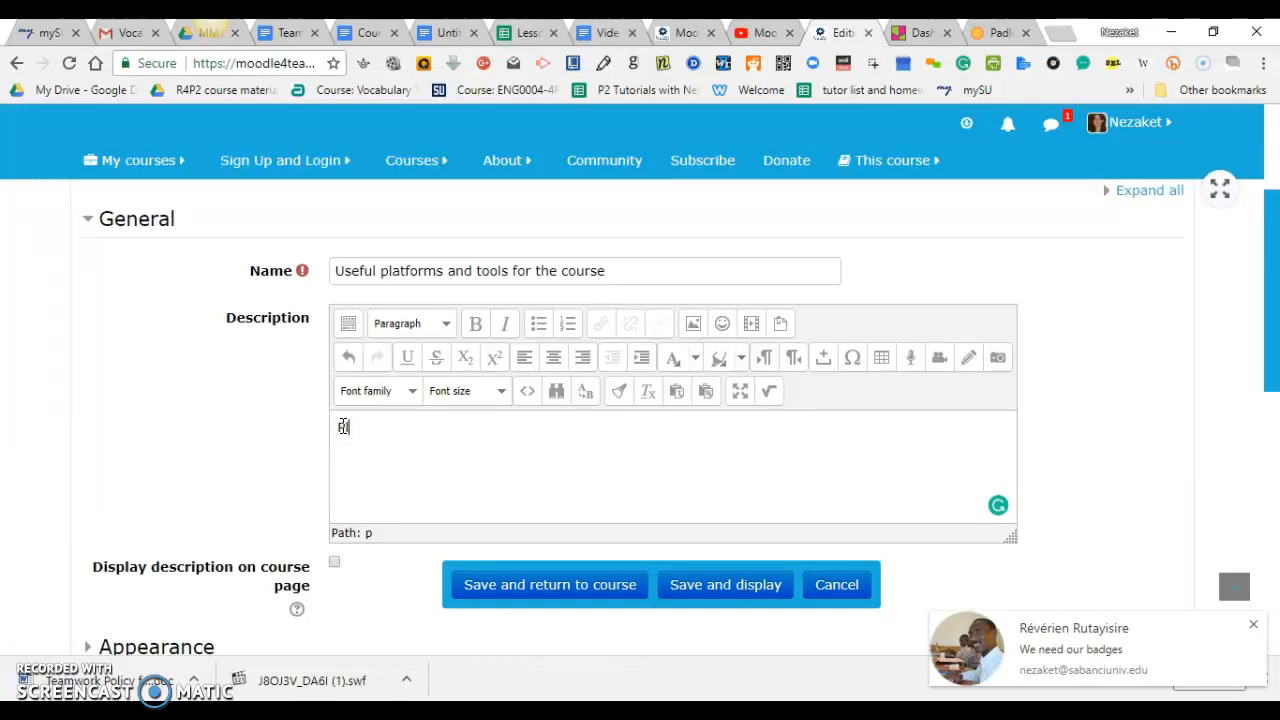
text(Please che)
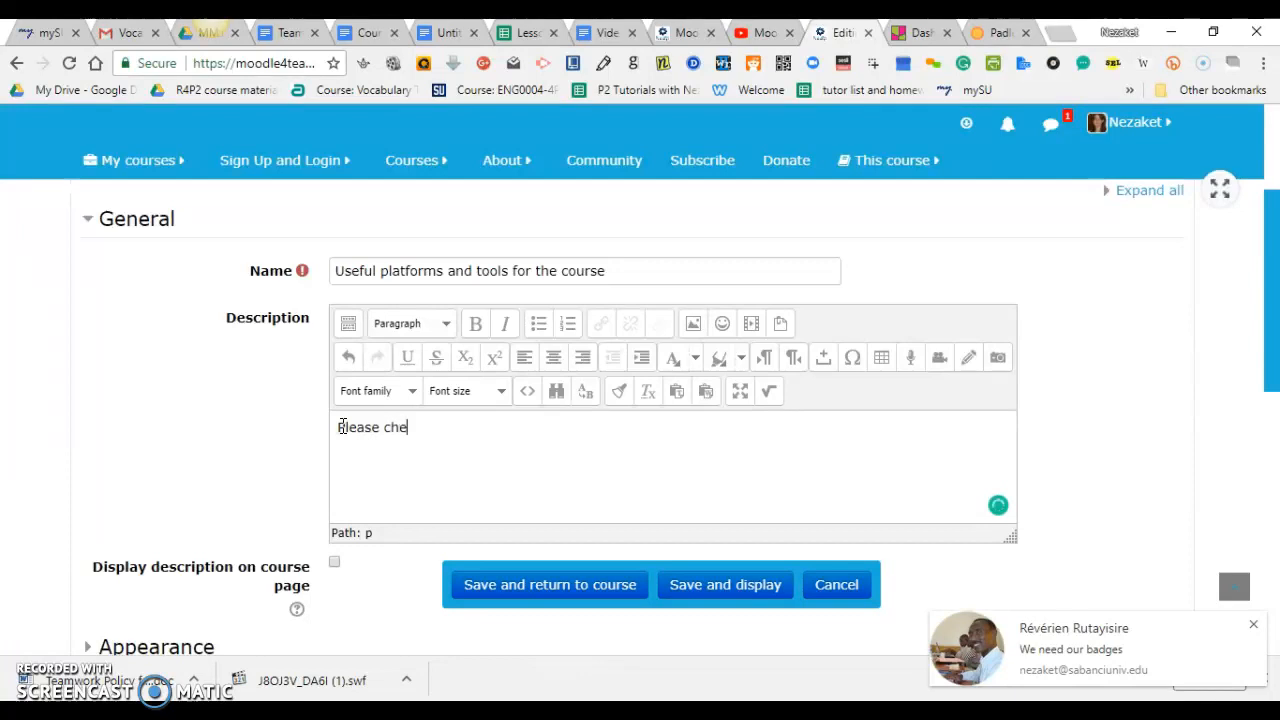
text(ck)
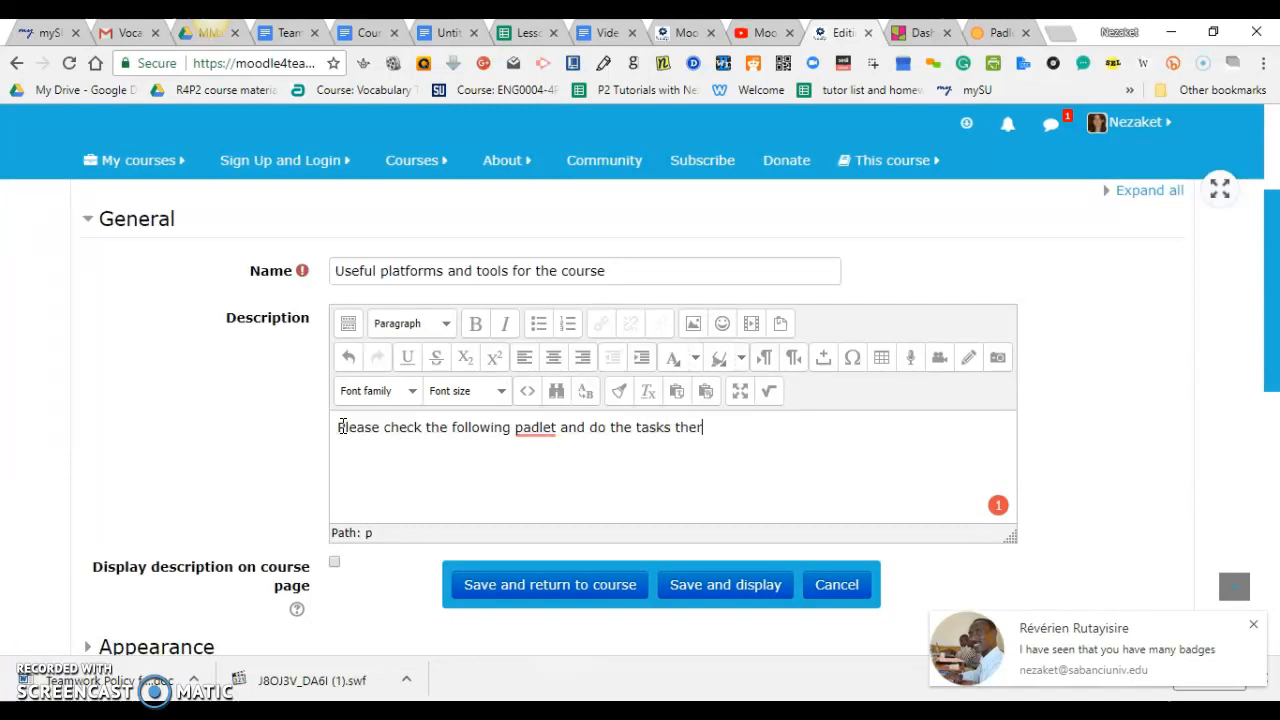
text(.)
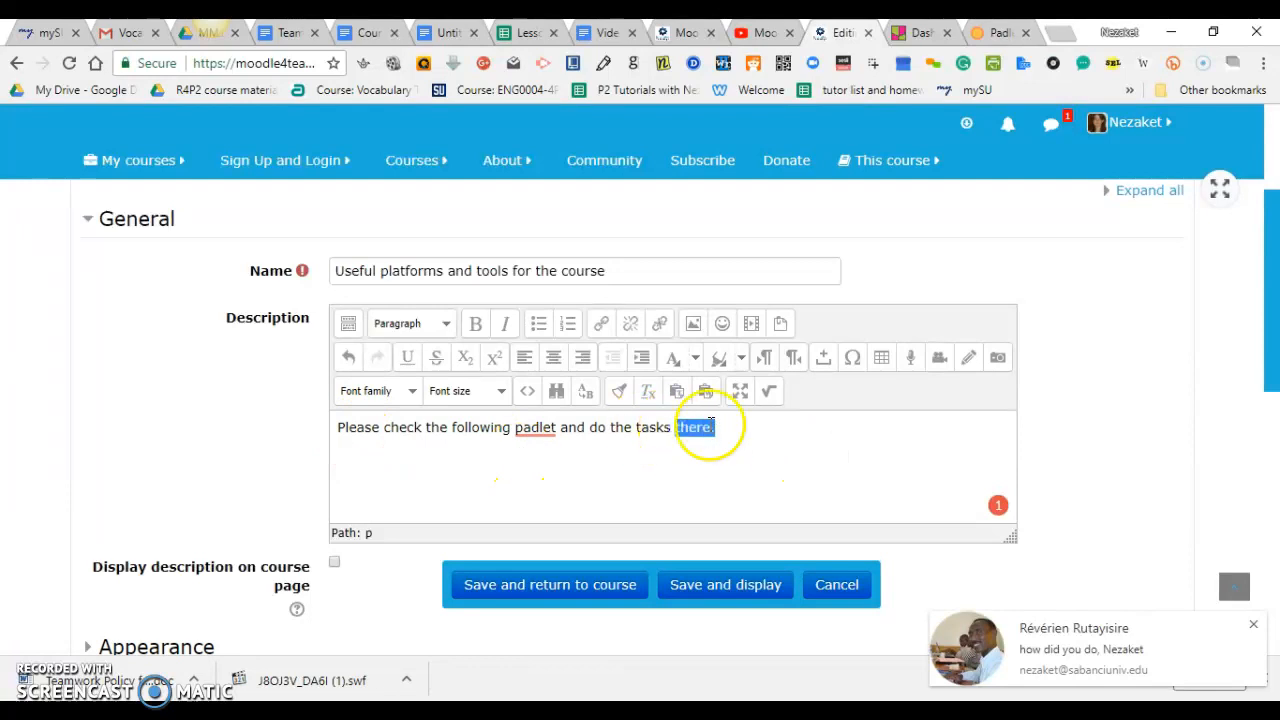
Link "there." in the description to the copied Padlet address, and save the book, returning to the course.
click(601, 323)
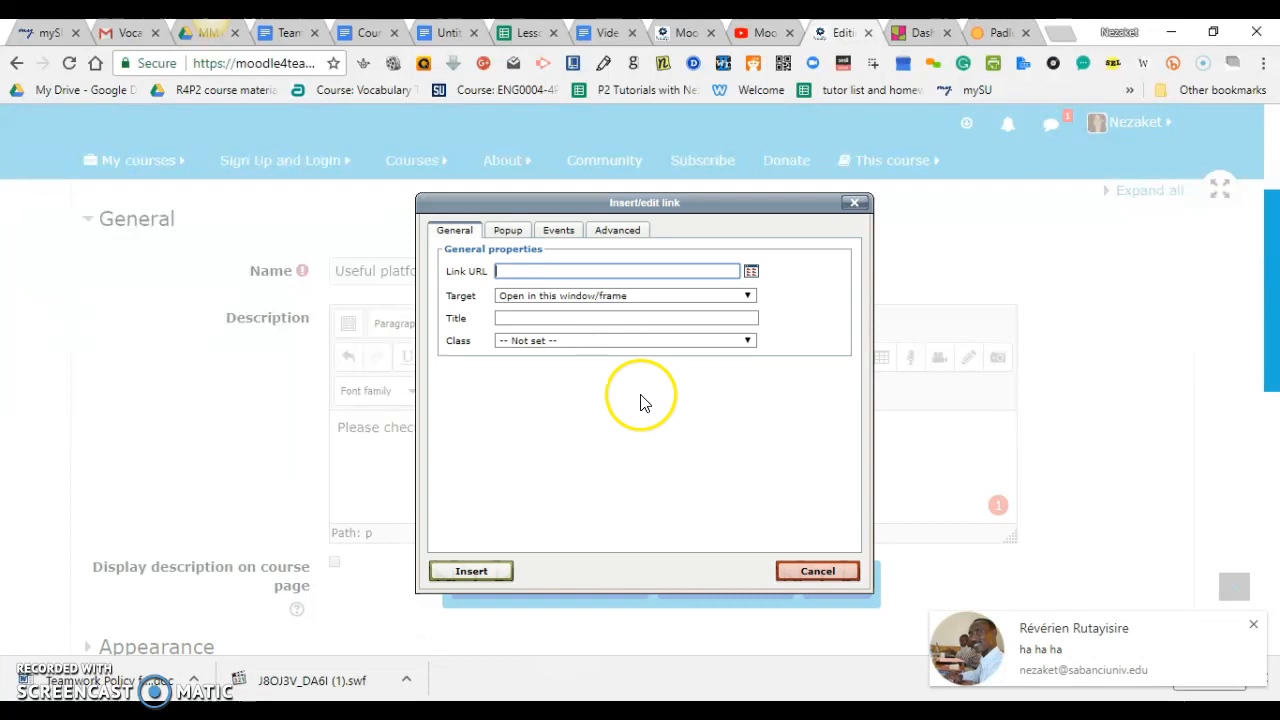
click(500, 271)
right_click(500, 271)
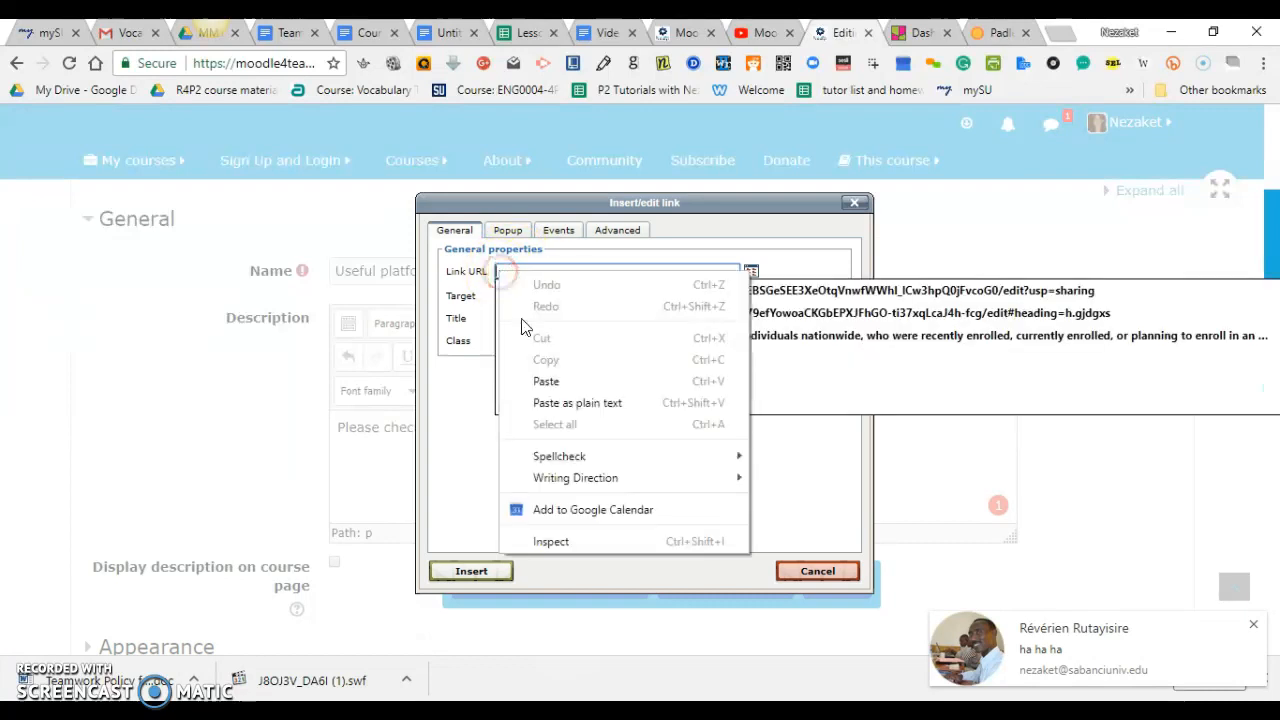
click(534, 380)
click(465, 573)
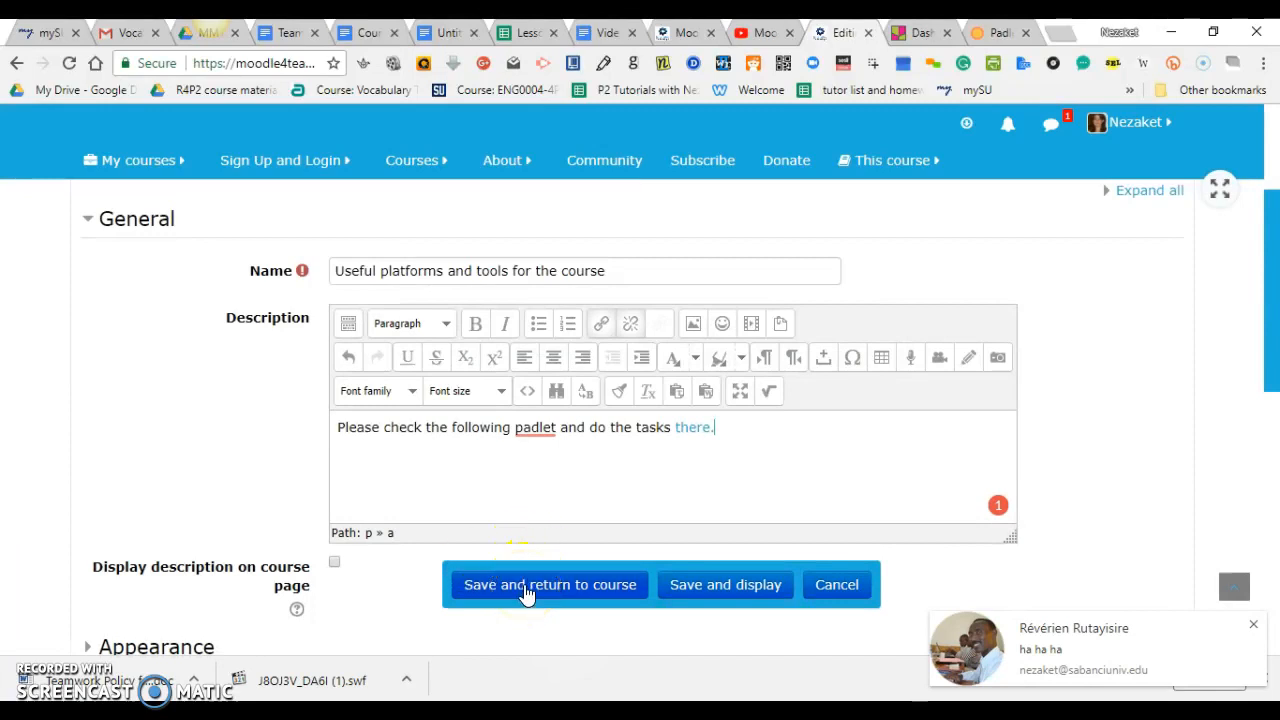
click(524, 583)
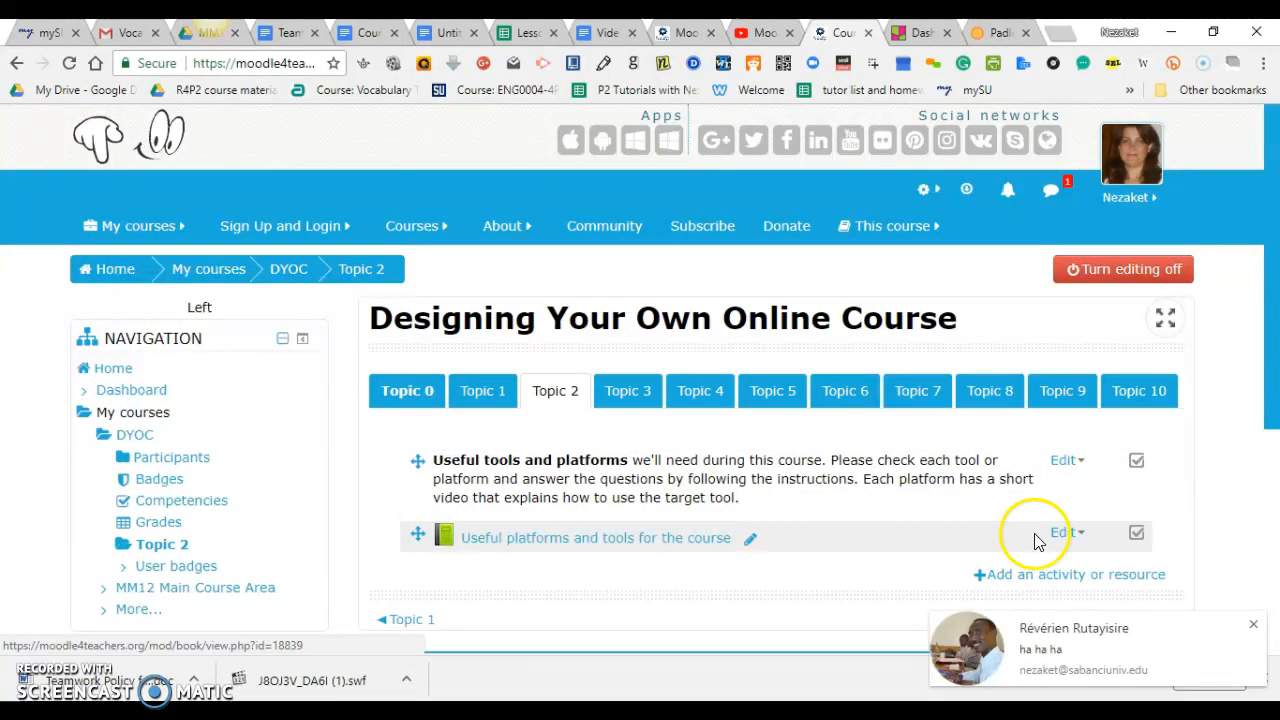
Open the settings of the "Useful platforms and tools for the course" book and enable displaying its description on the course page.
scroll(1275, 375, down, 1)
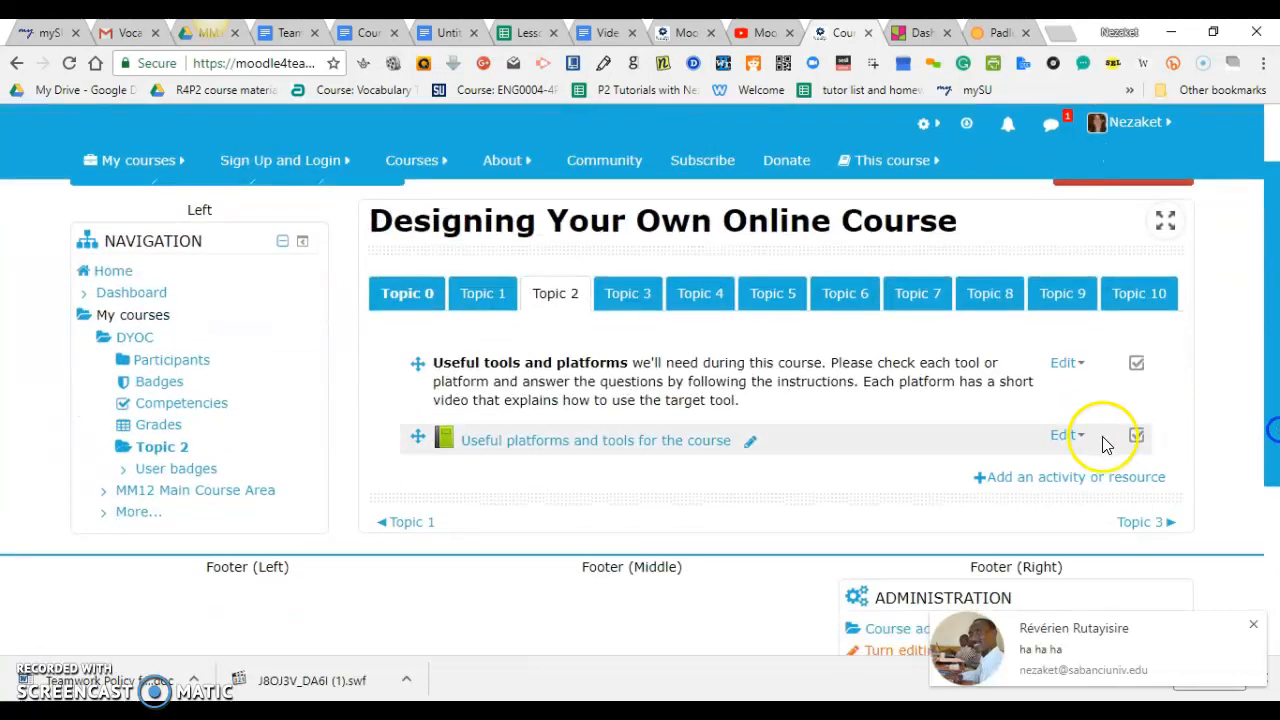
click(1063, 436)
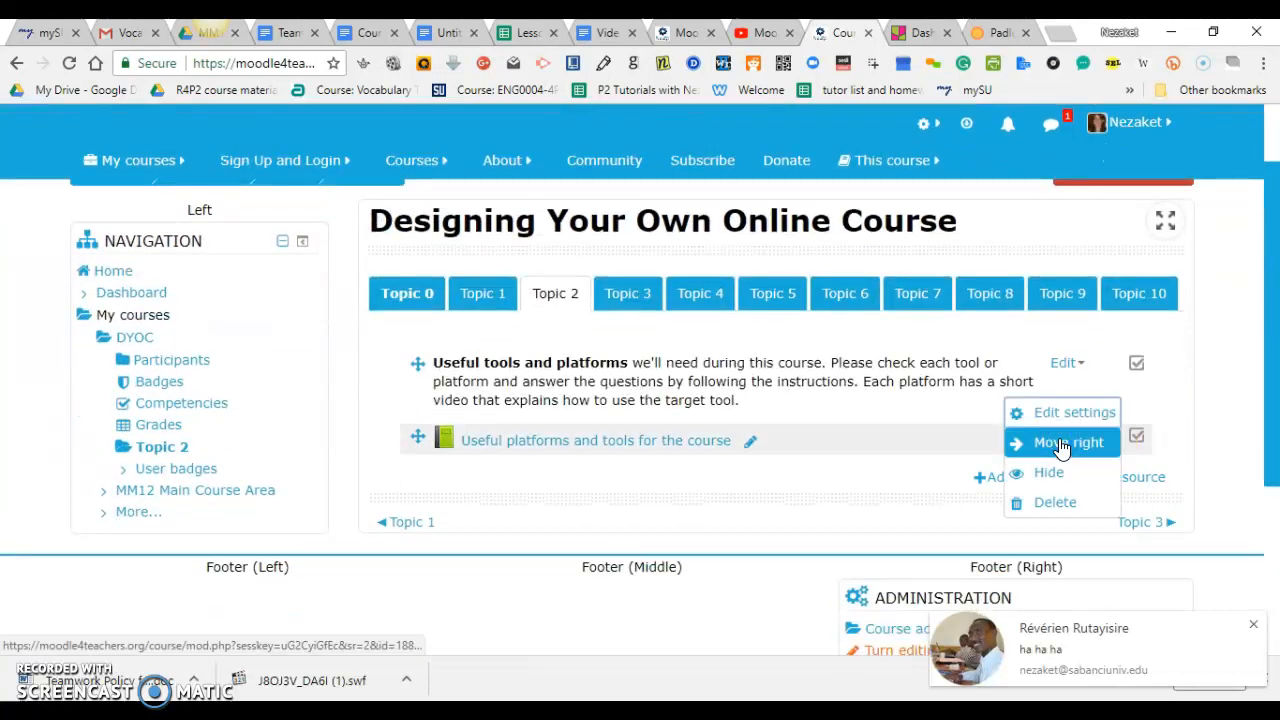
click(1060, 412)
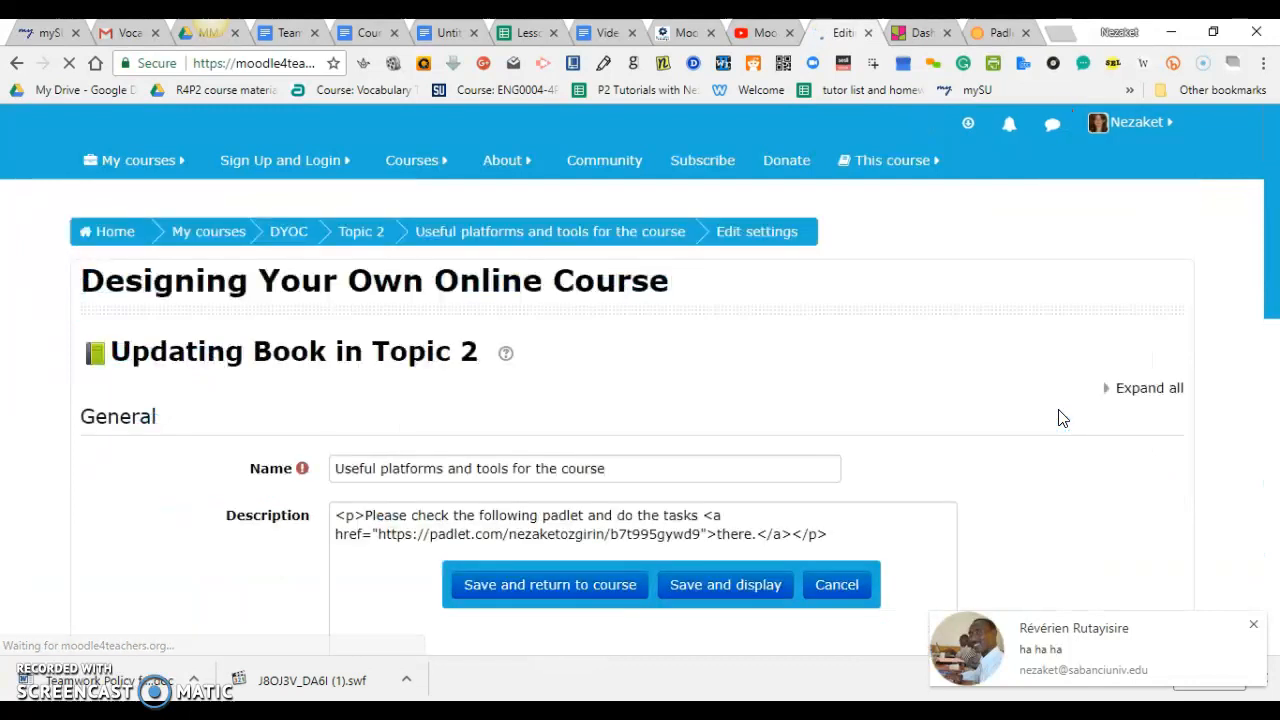
drag(1270, 290, 1275, 390)
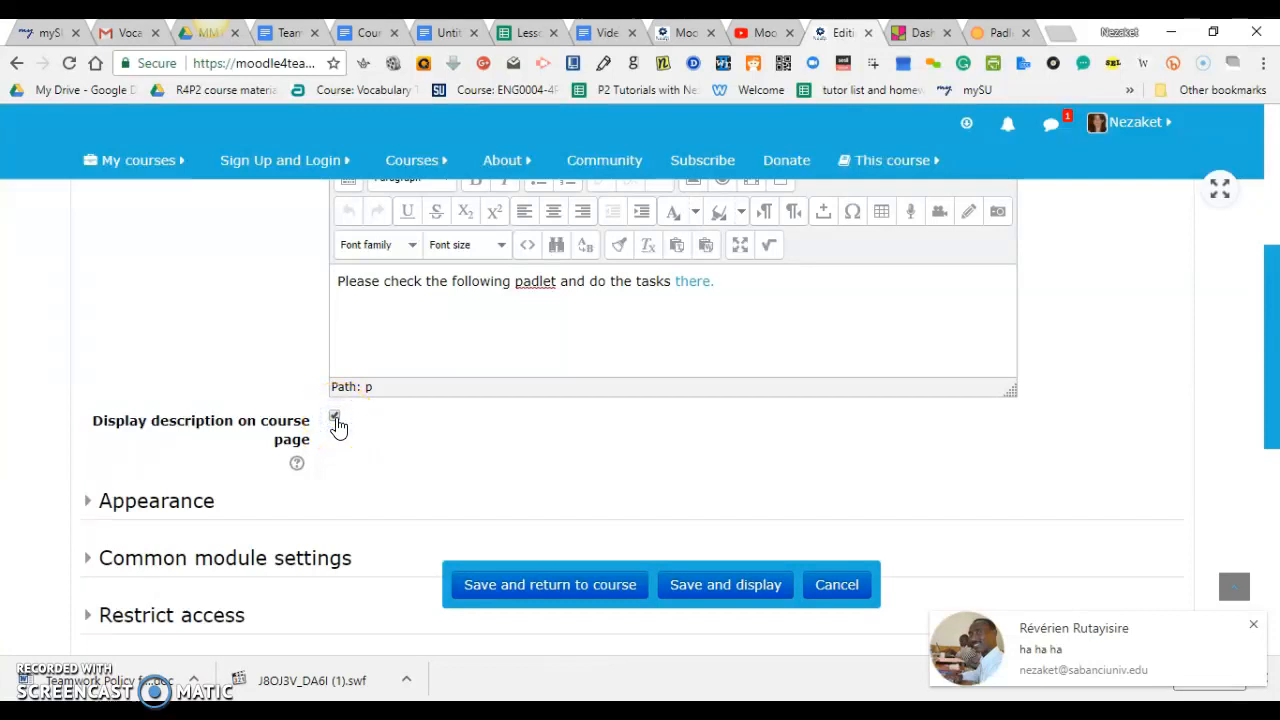
Enable custom titles in the book's appearance settings.
click(169, 503)
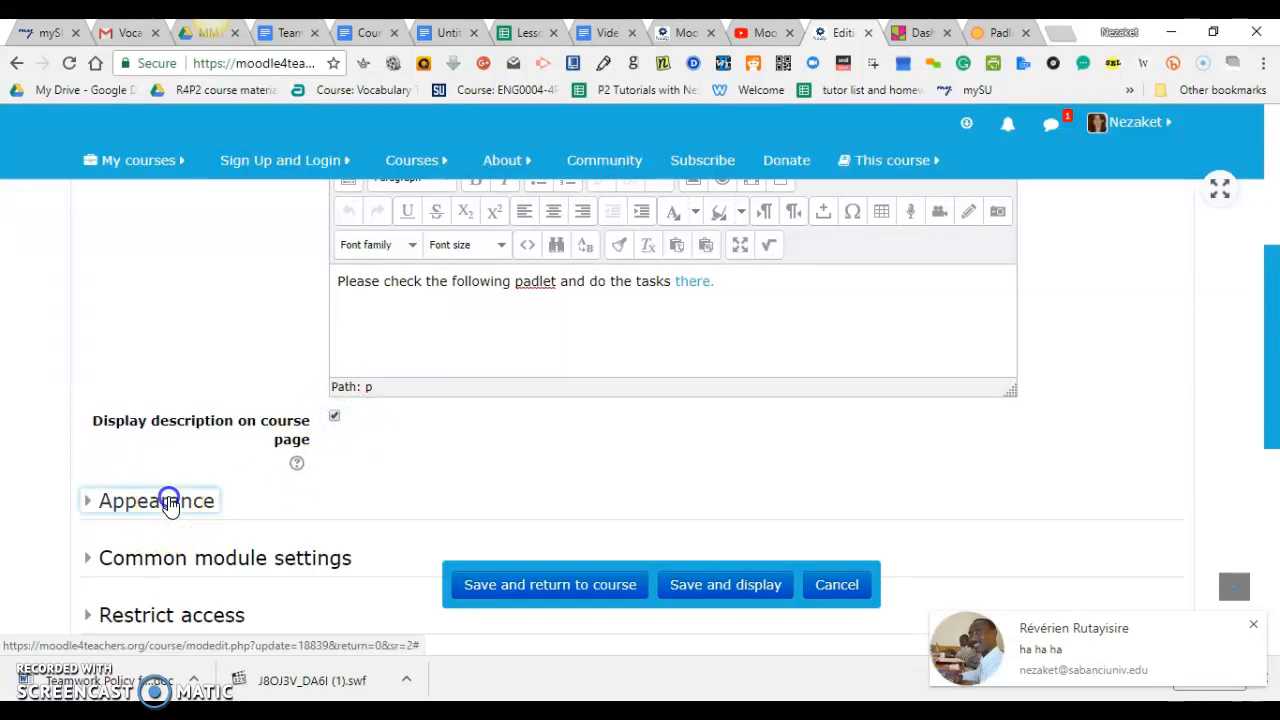
drag(1272, 310, 1273, 393)
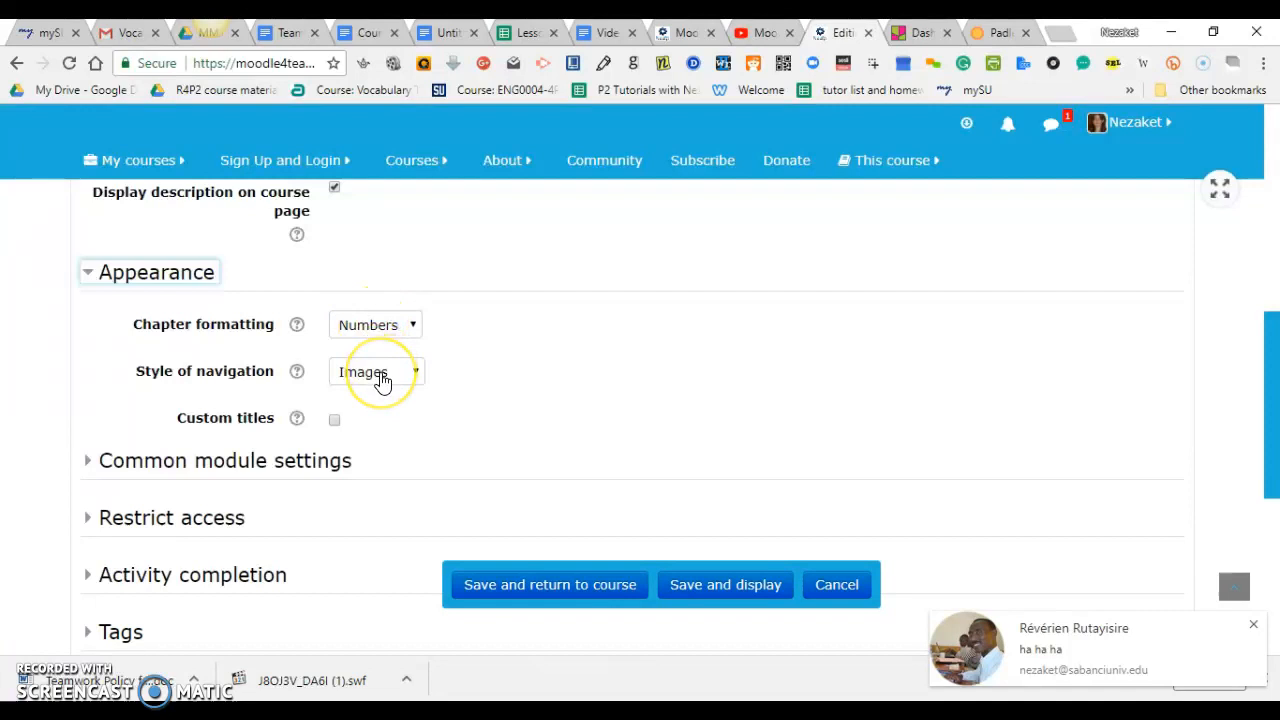
click(336, 422)
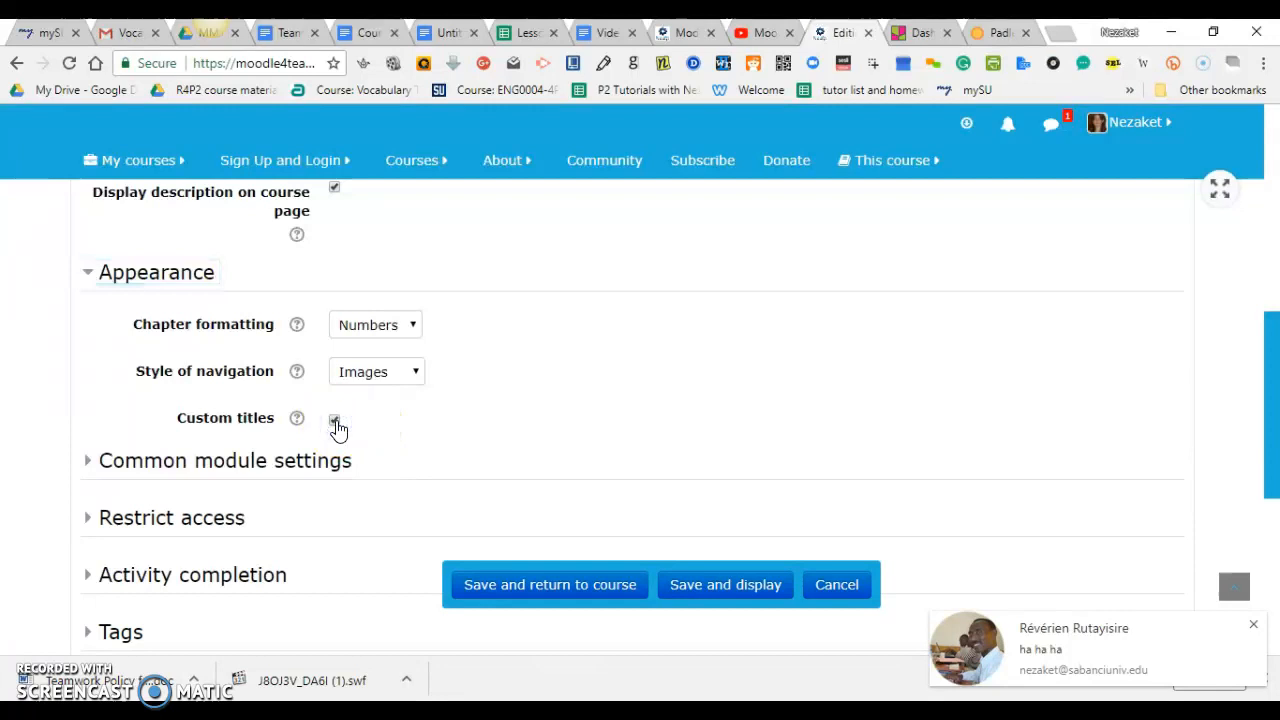
Check the book's common module settings and save the book, returning to the course.
click(338, 464)
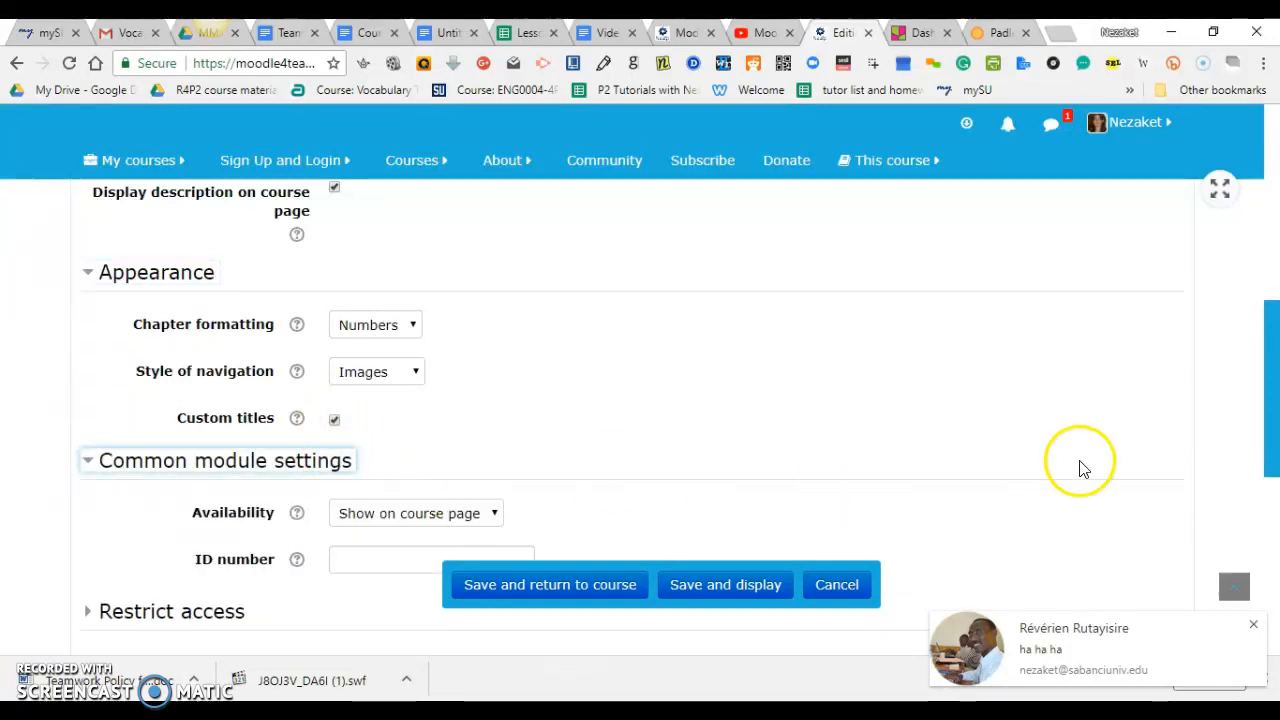
drag(1273, 357, 1274, 420)
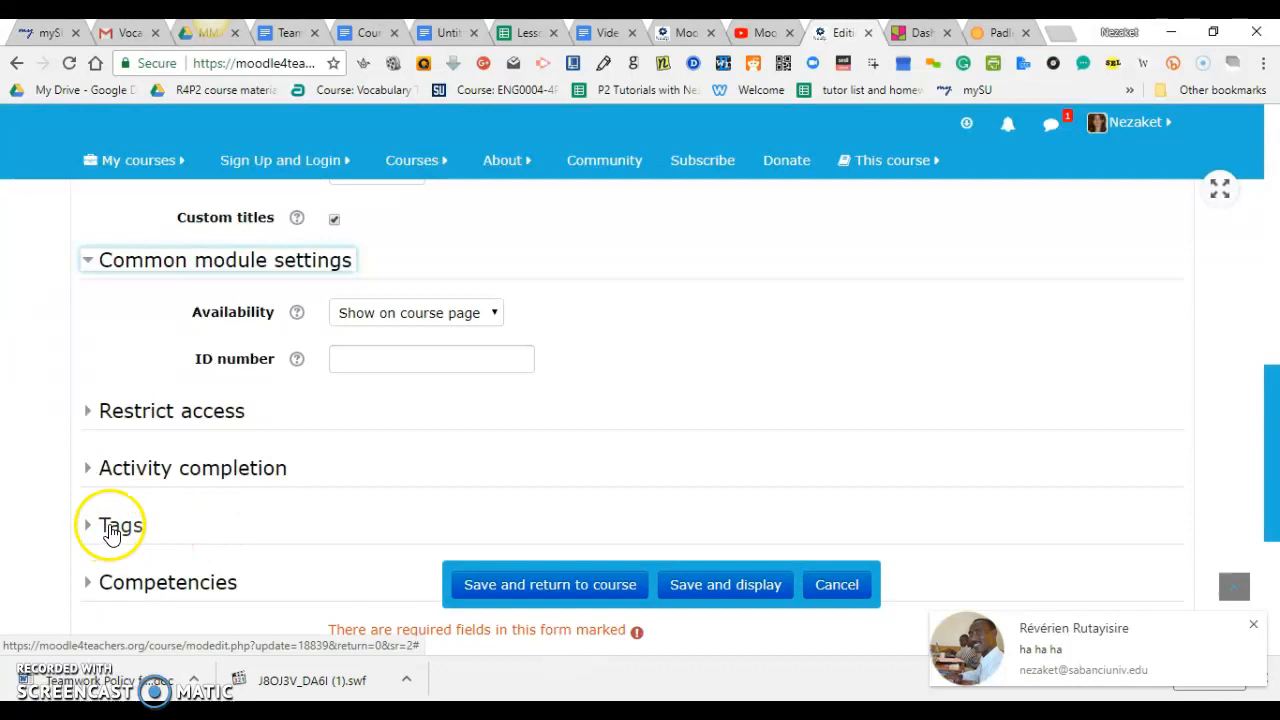
click(548, 594)
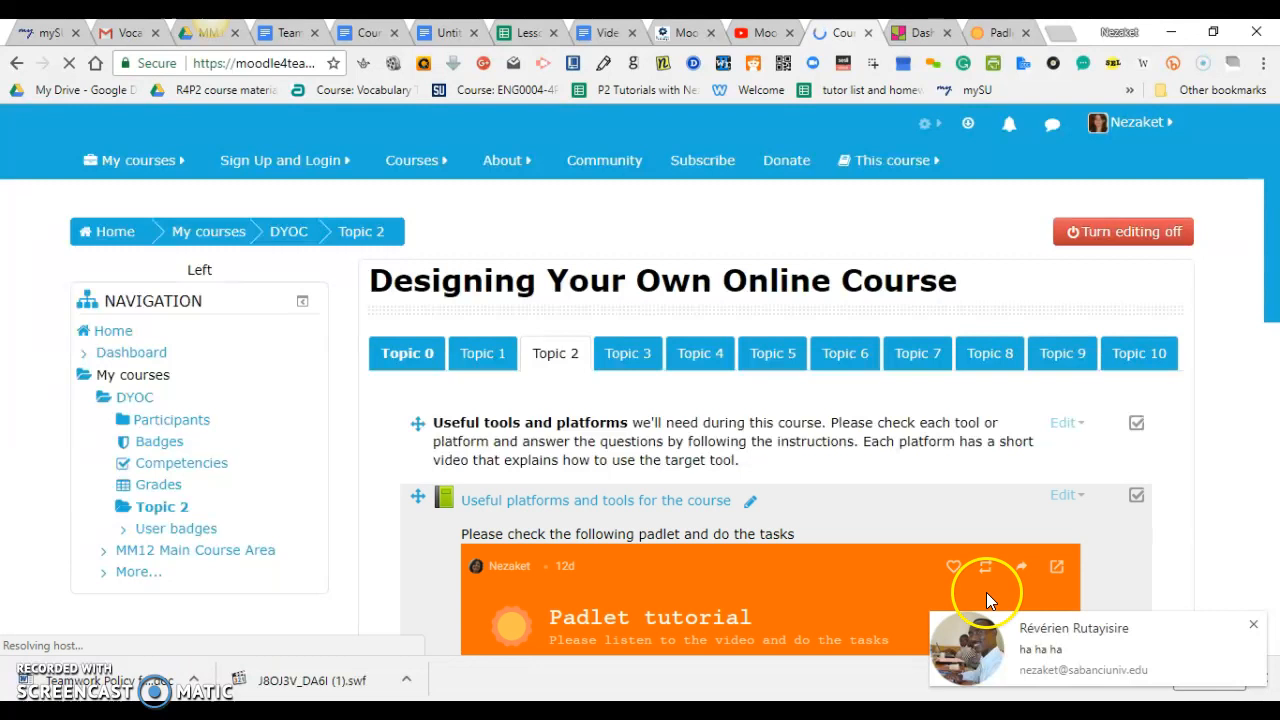
drag(1273, 290, 1275, 380)
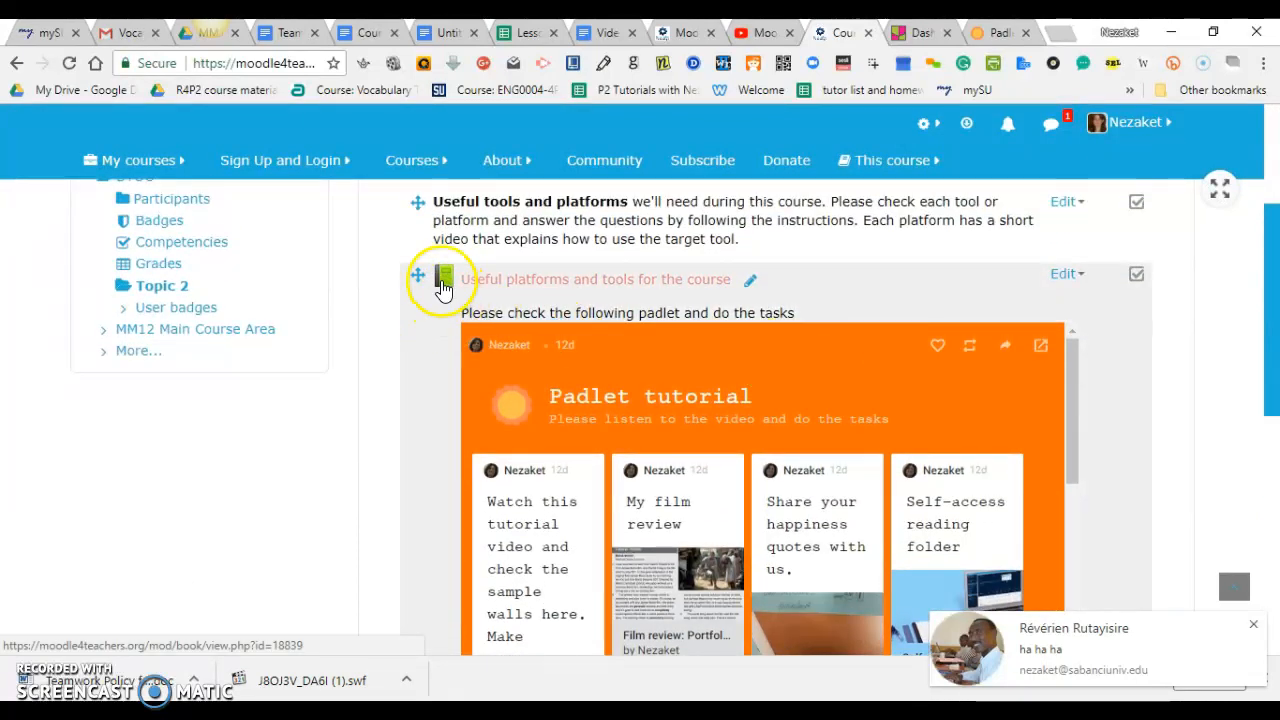
click(750, 281)
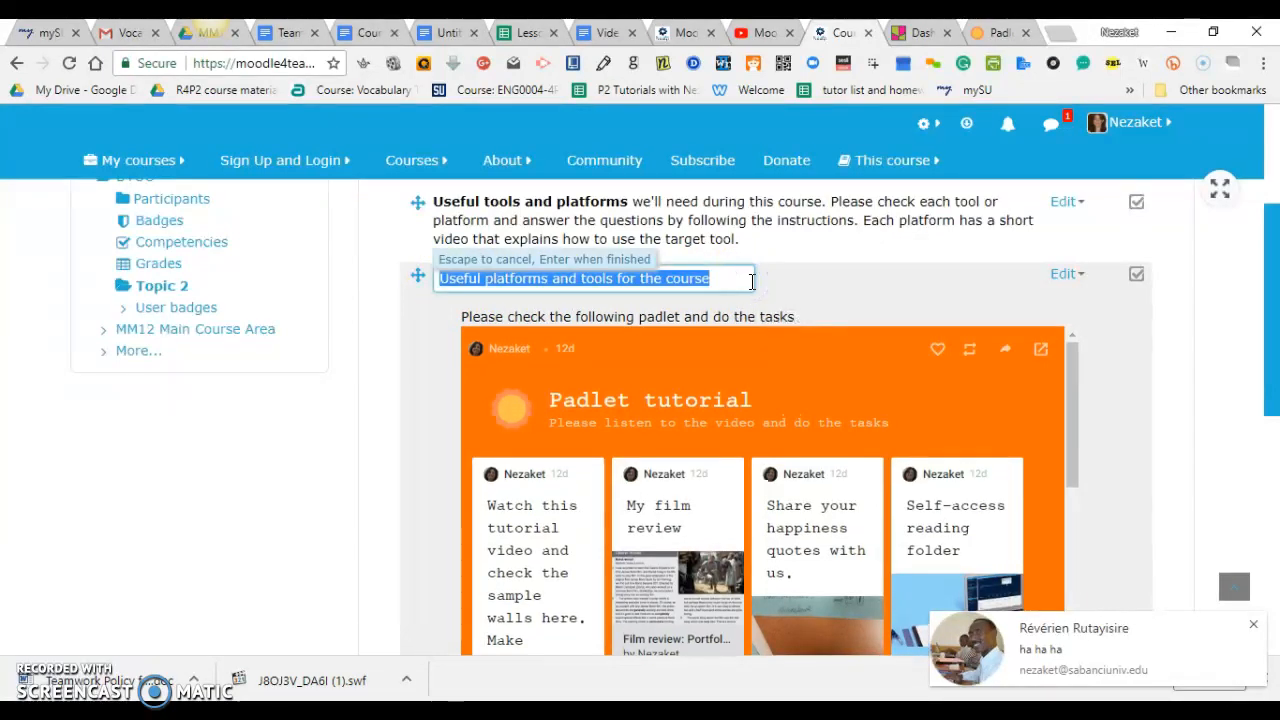
click(529, 298)
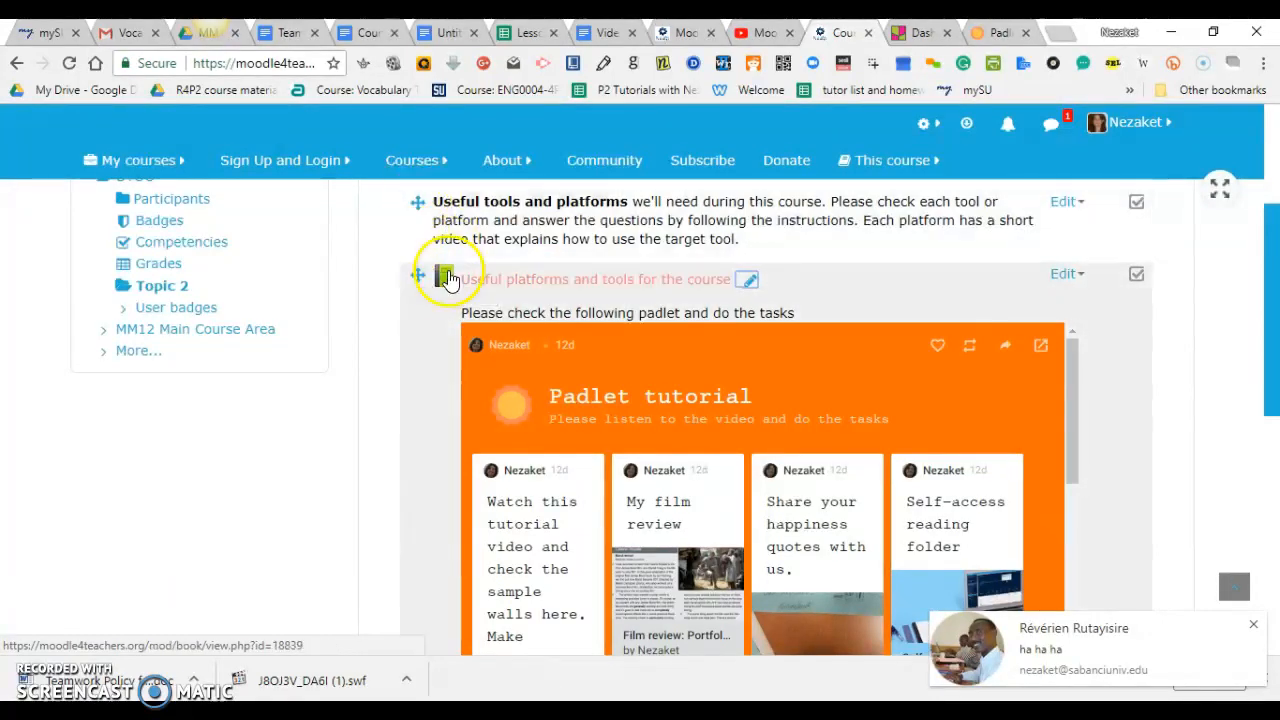
Reopen the settings of the "Useful platforms and tools for the course" book and choose "Show on course page" as its availability.
click(1065, 278)
click(1053, 308)
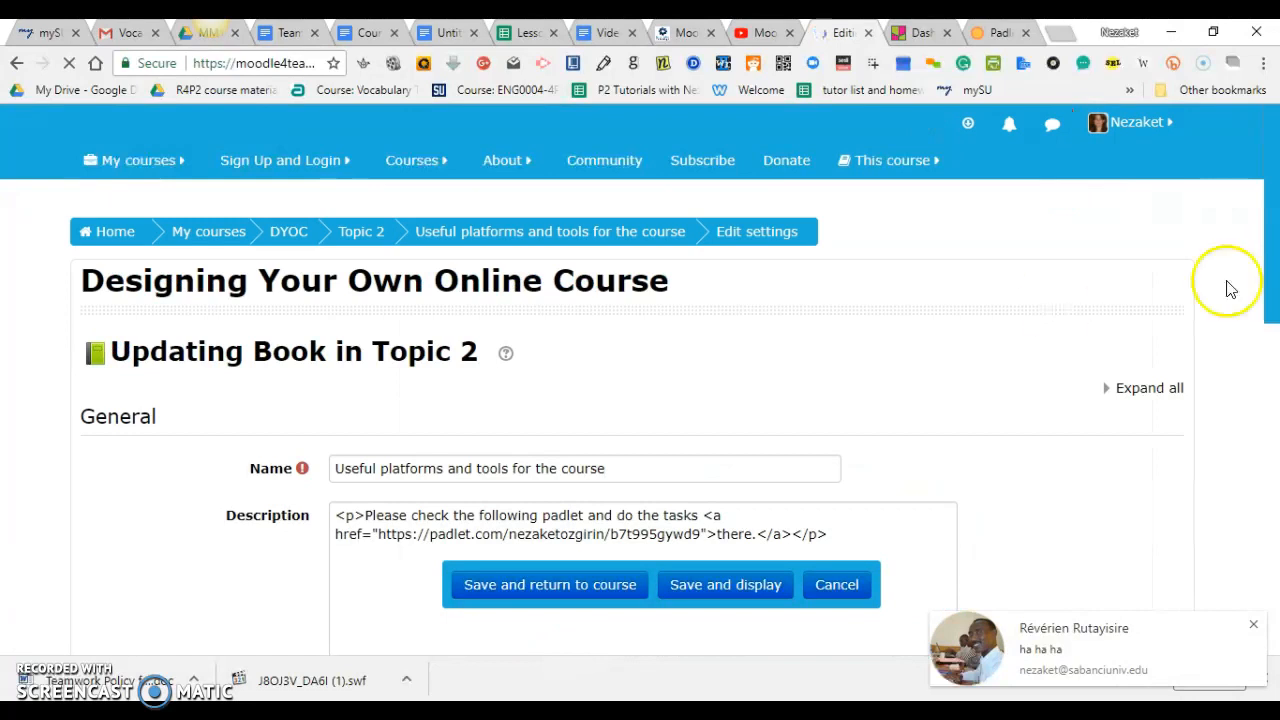
drag(1272, 266, 1277, 348)
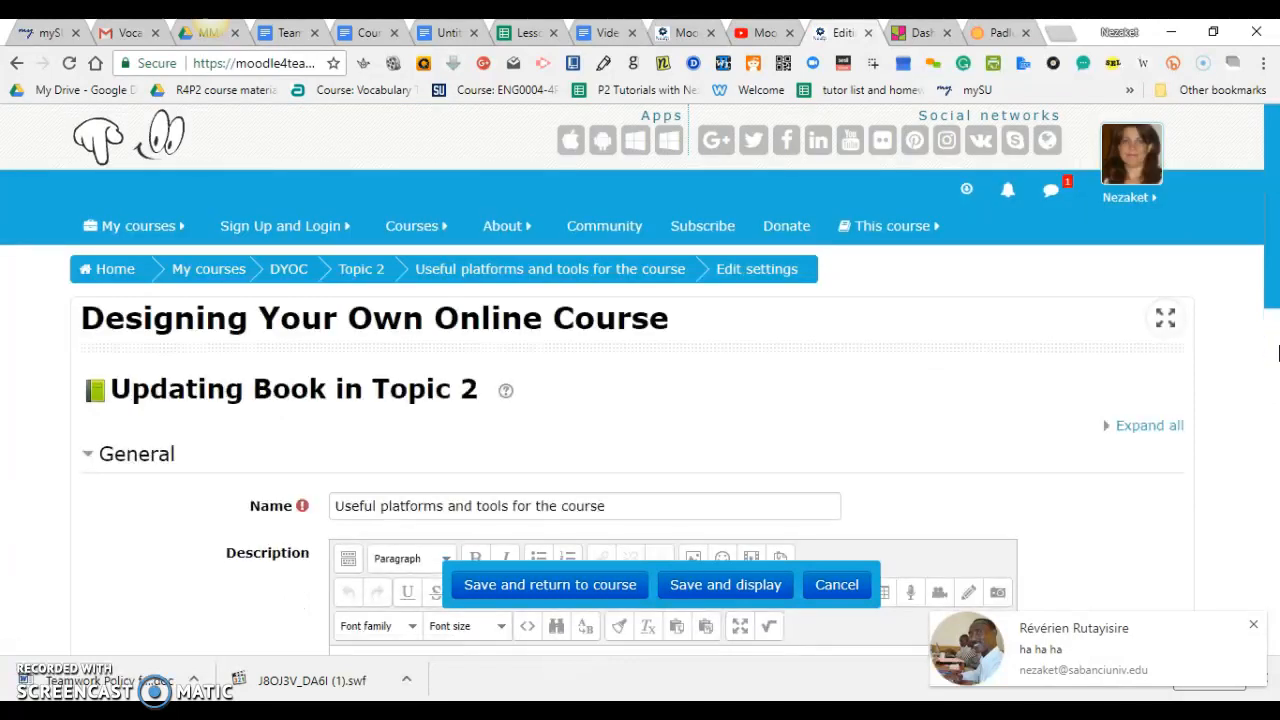
drag(1271, 300, 1274, 503)
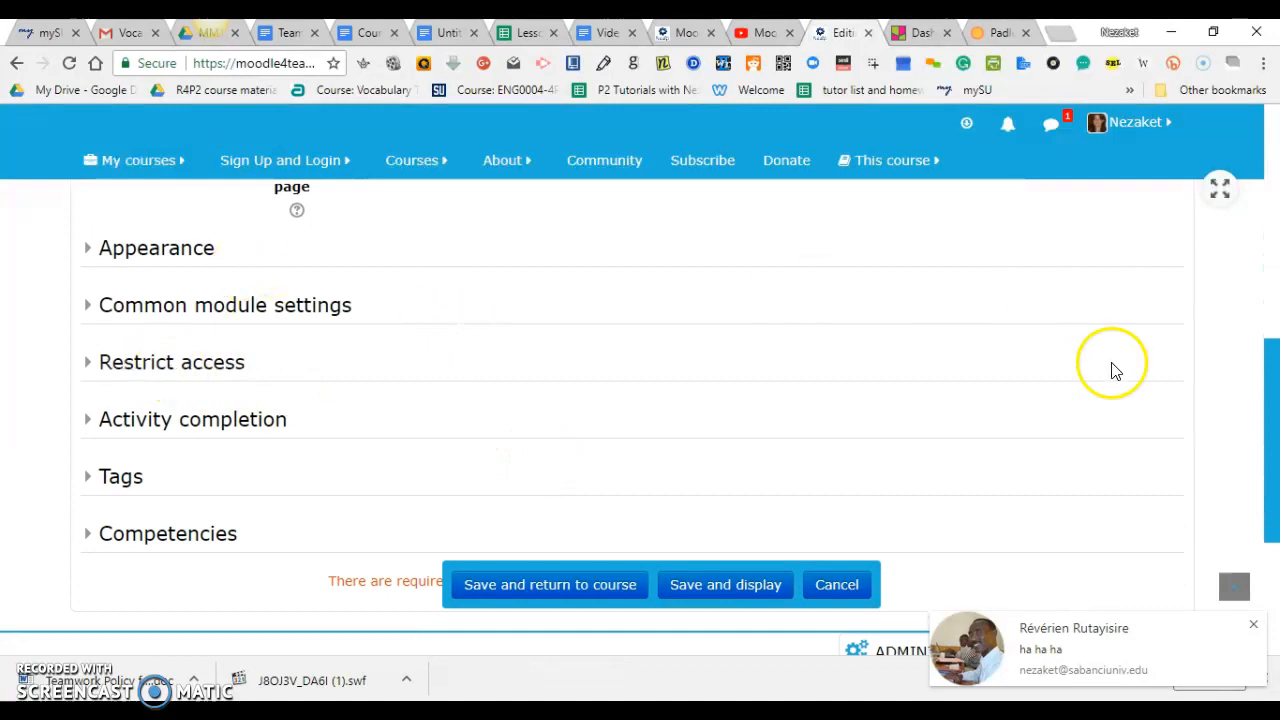
drag(1272, 466, 1260, 366)
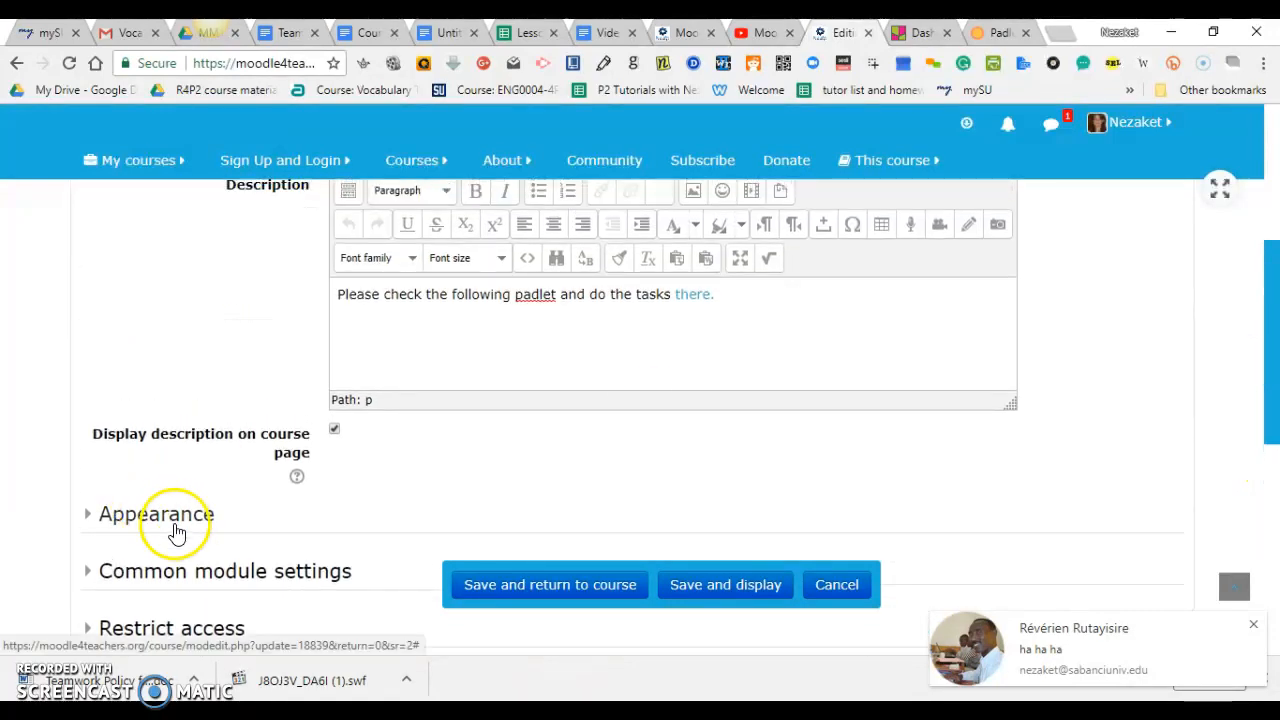
click(214, 572)
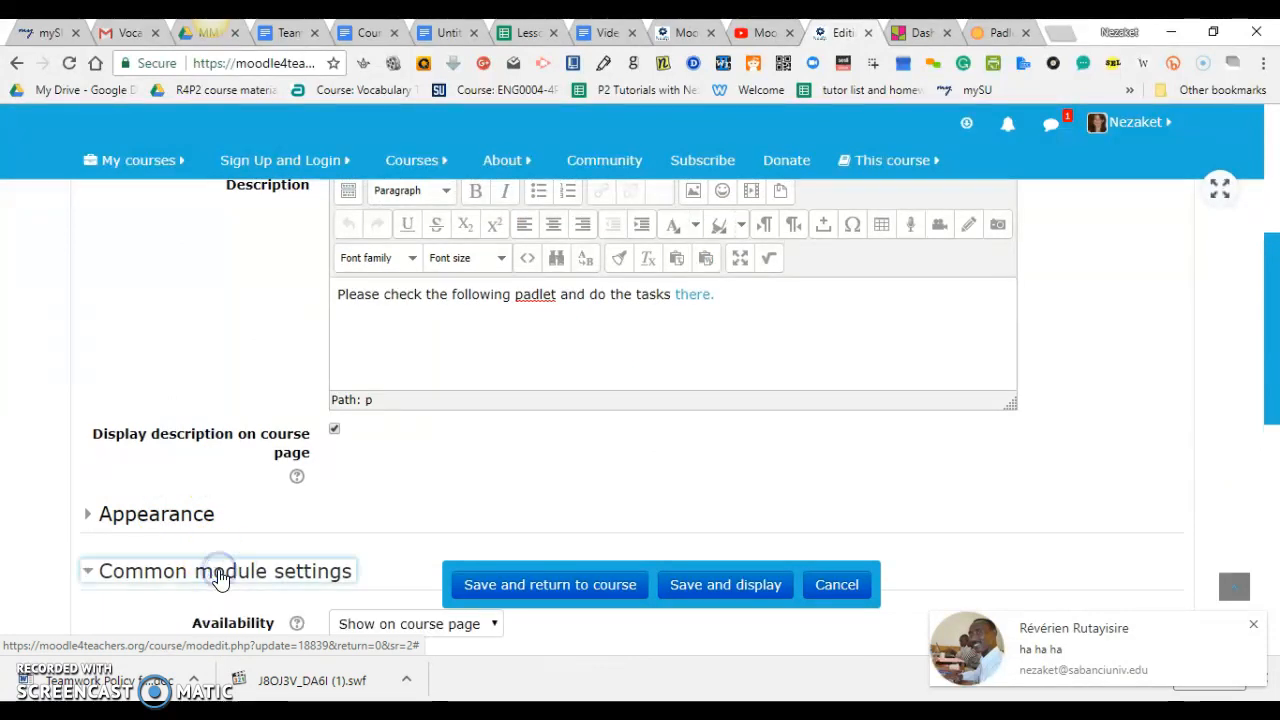
drag(1271, 251, 1272, 384)
click(437, 296)
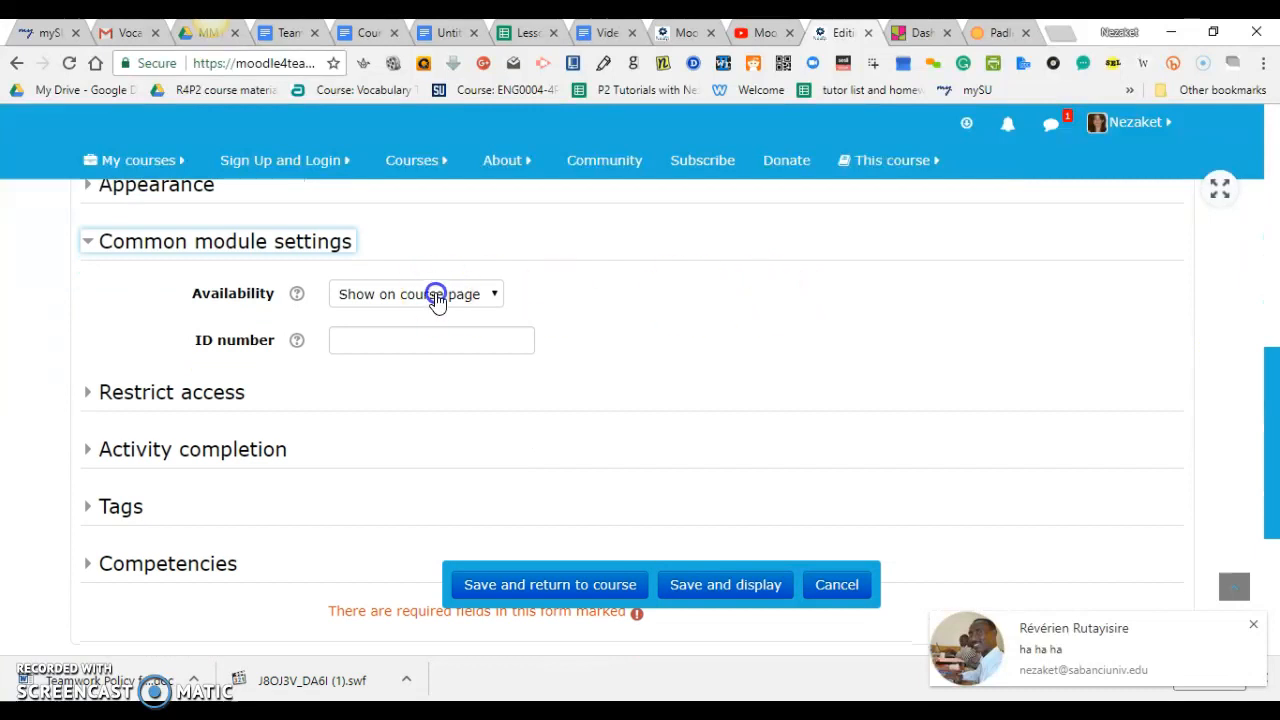
click(420, 318)
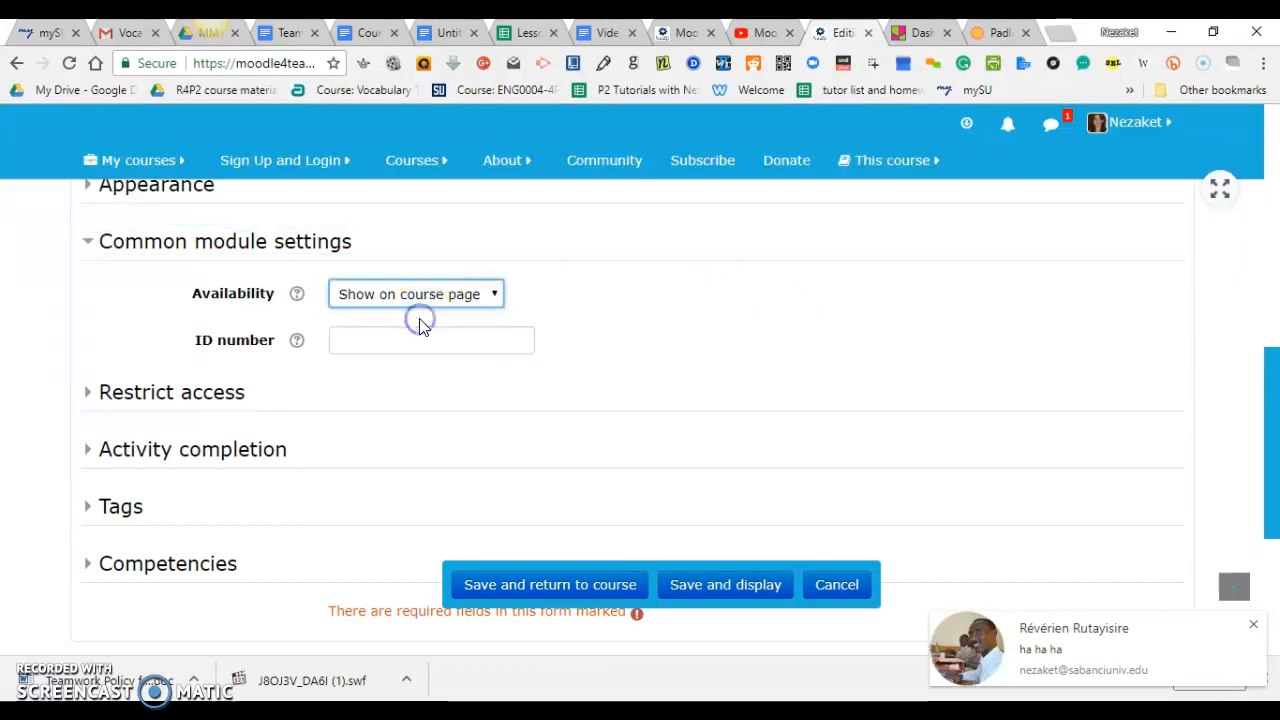
Disable custom titles in the book's appearance settings and save the book, returning to the course.
click(143, 192)
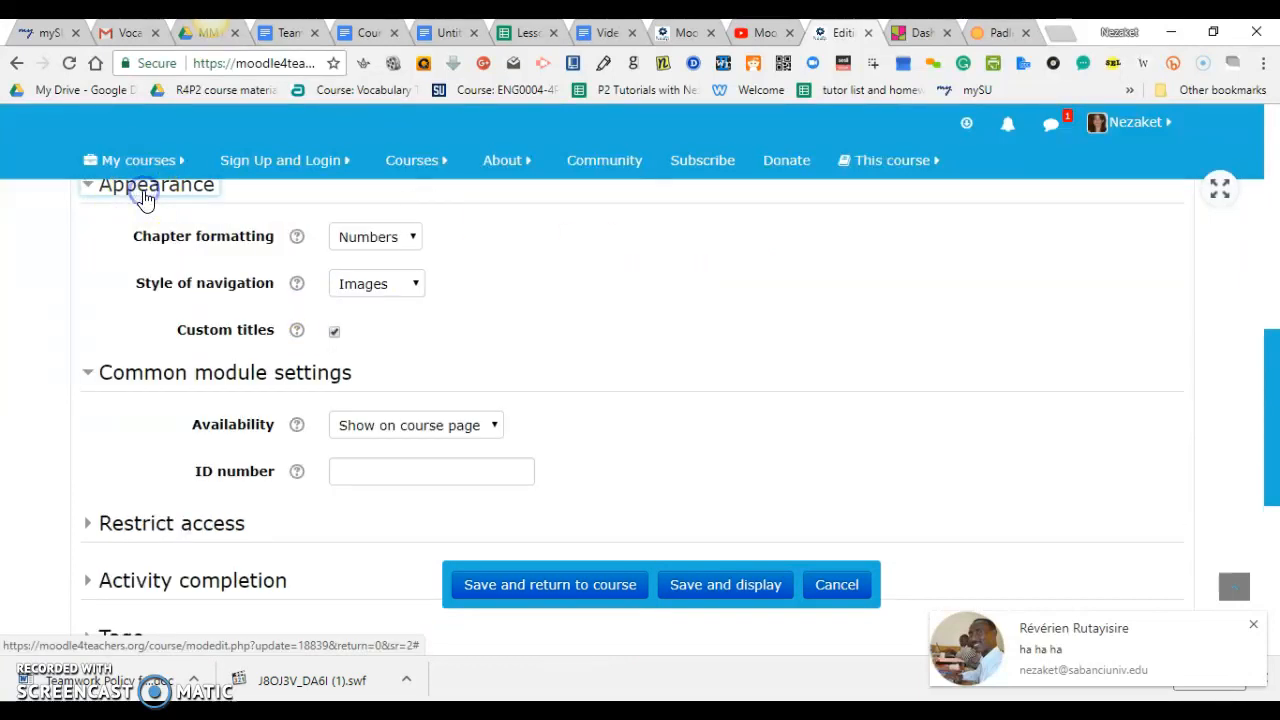
click(334, 331)
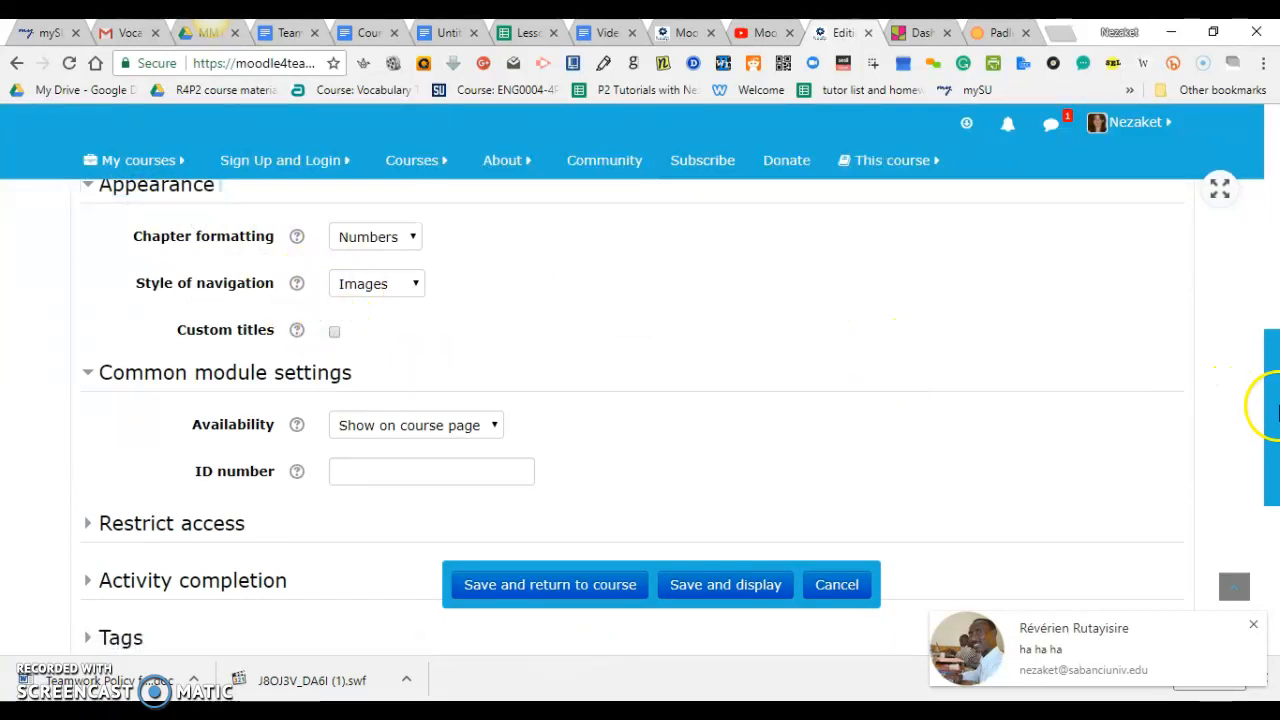
drag(1275, 405, 1275, 460)
click(630, 588)
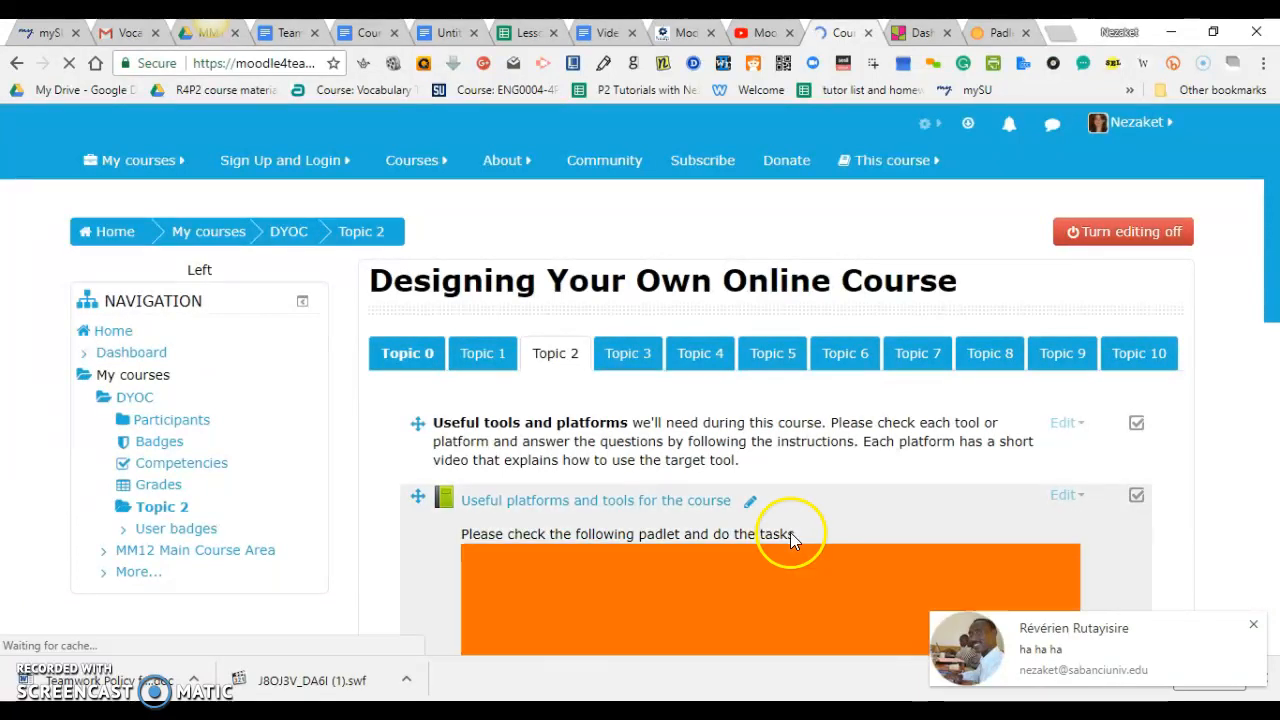
drag(1272, 312, 1272, 352)
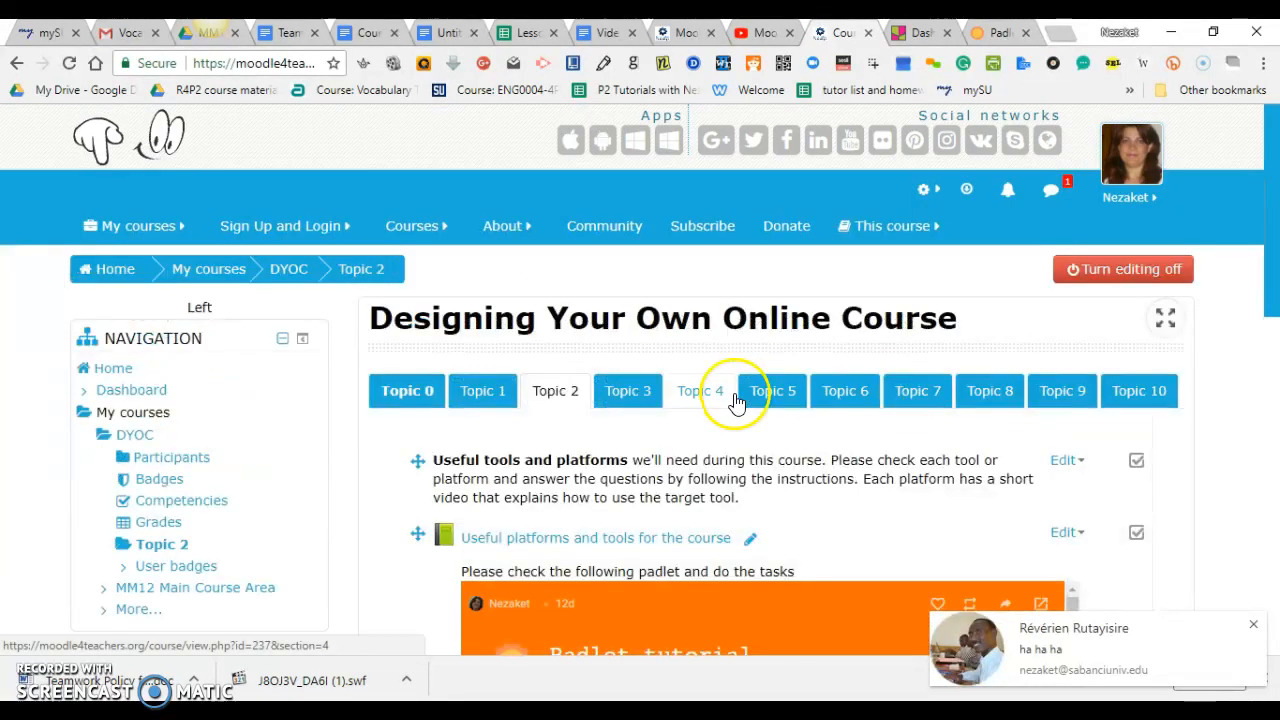
drag(1273, 288, 1273, 437)
drag(1275, 460, 1274, 355)
click(749, 356)
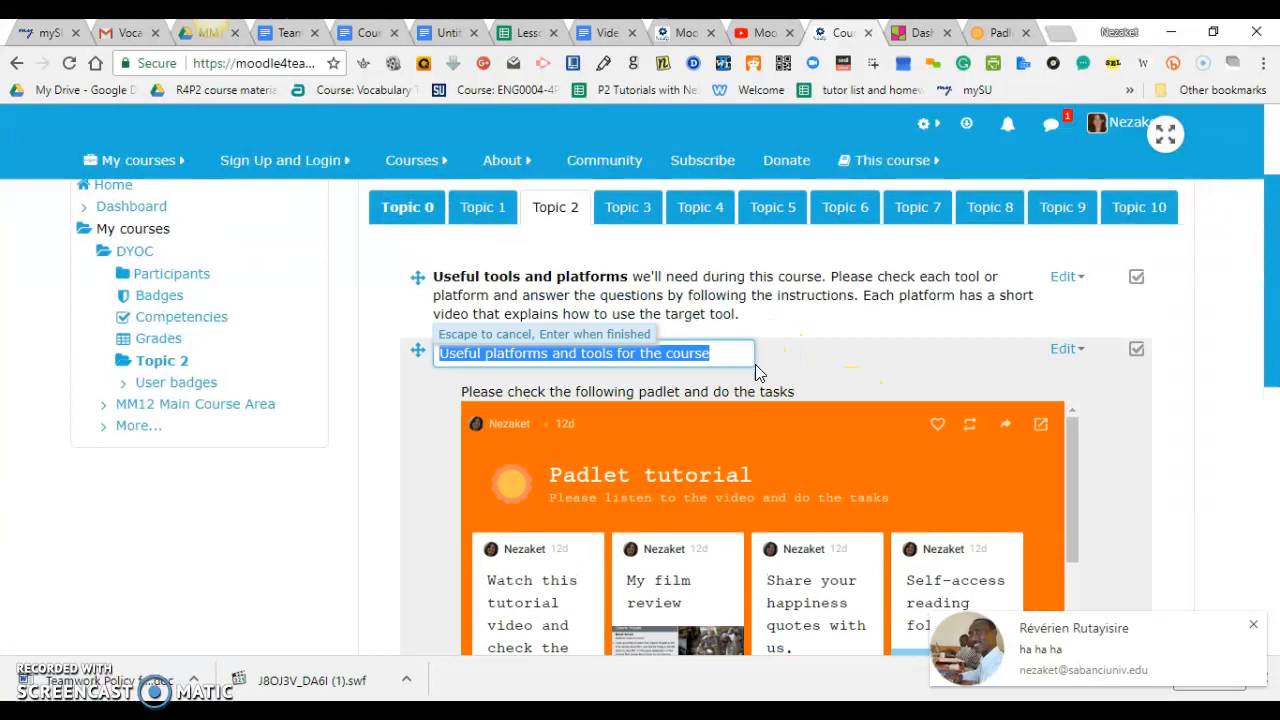
click(912, 392)
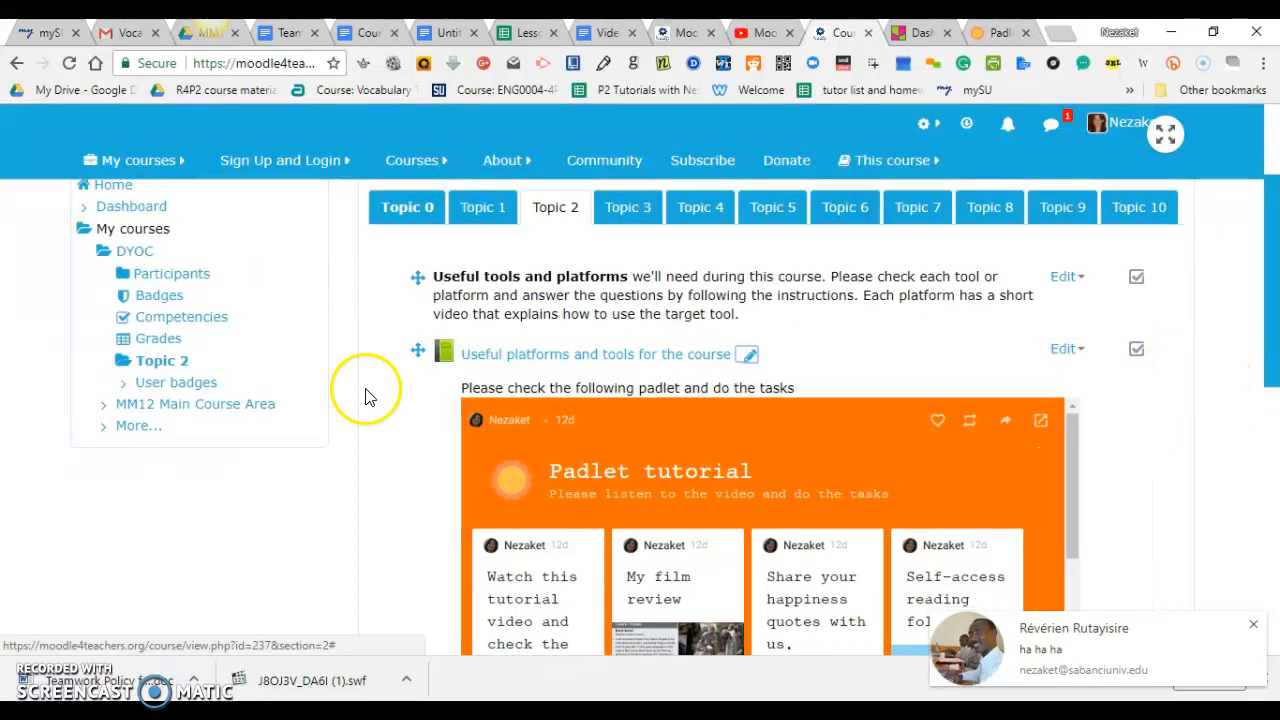
Review the course administration options below Topic 2, collapsing and re-expanding their list.
drag(1271, 343, 1277, 628)
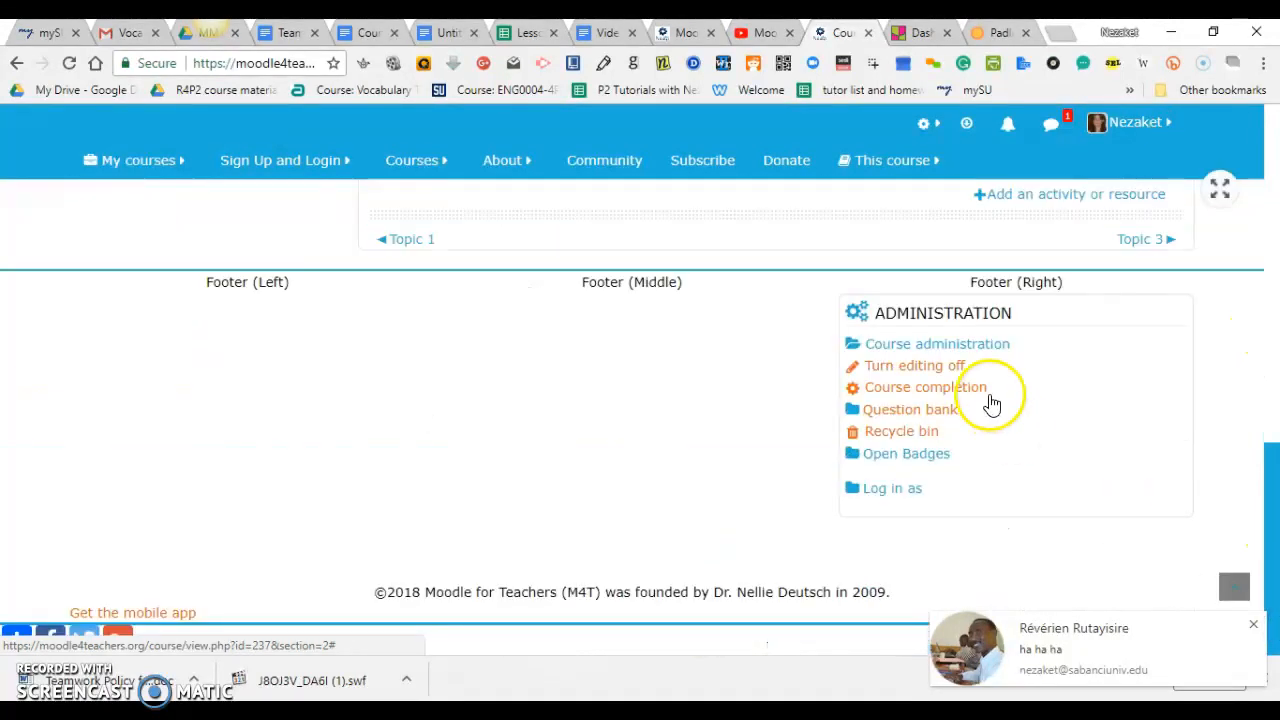
click(940, 344)
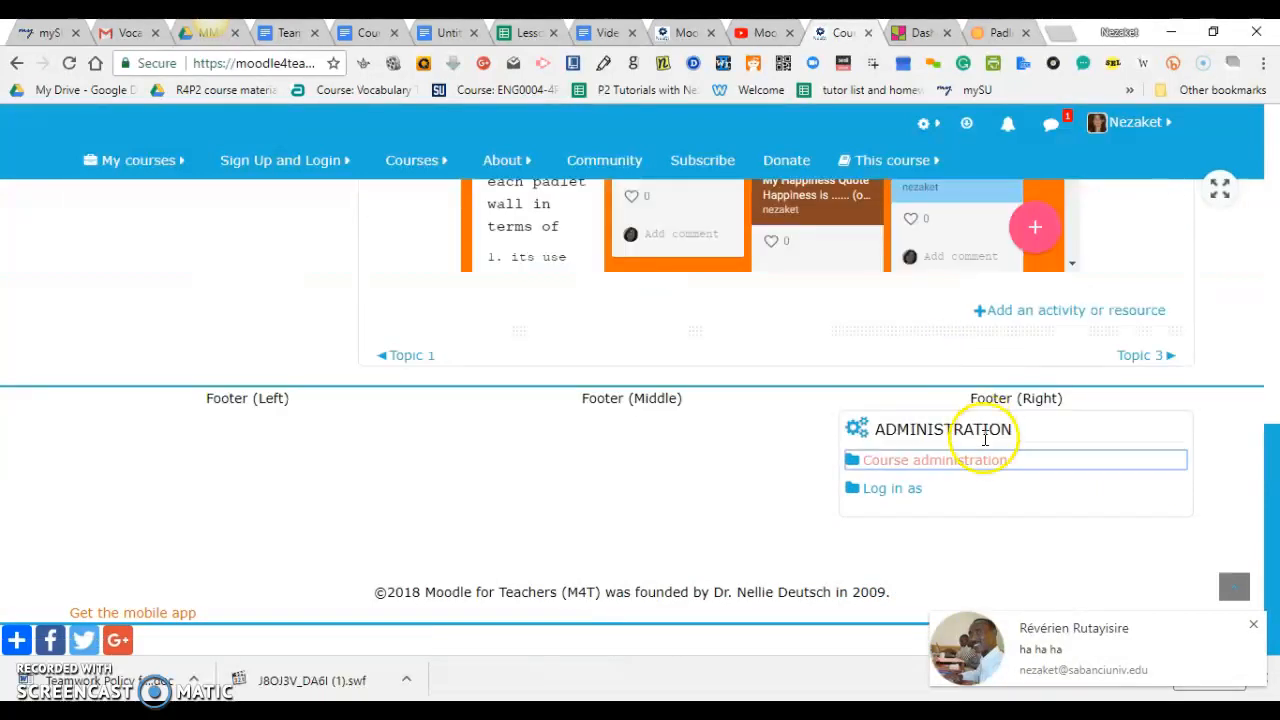
click(929, 462)
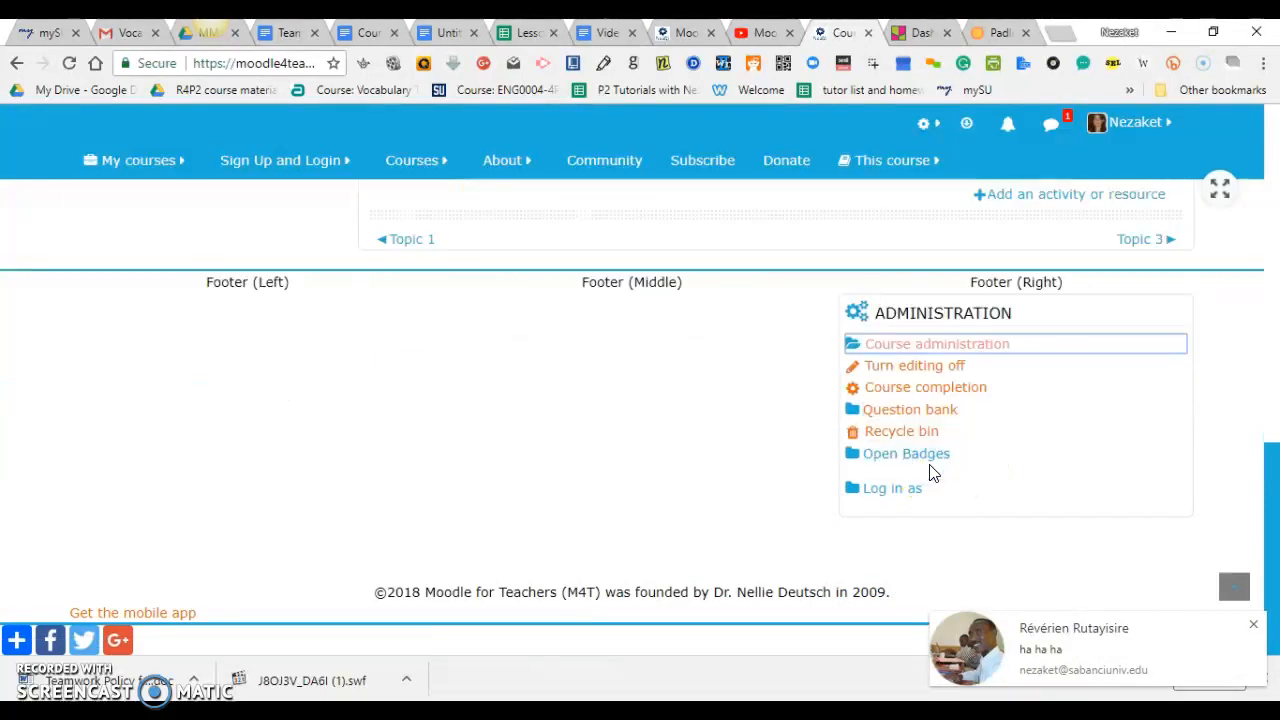
drag(1266, 531, 1266, 302)
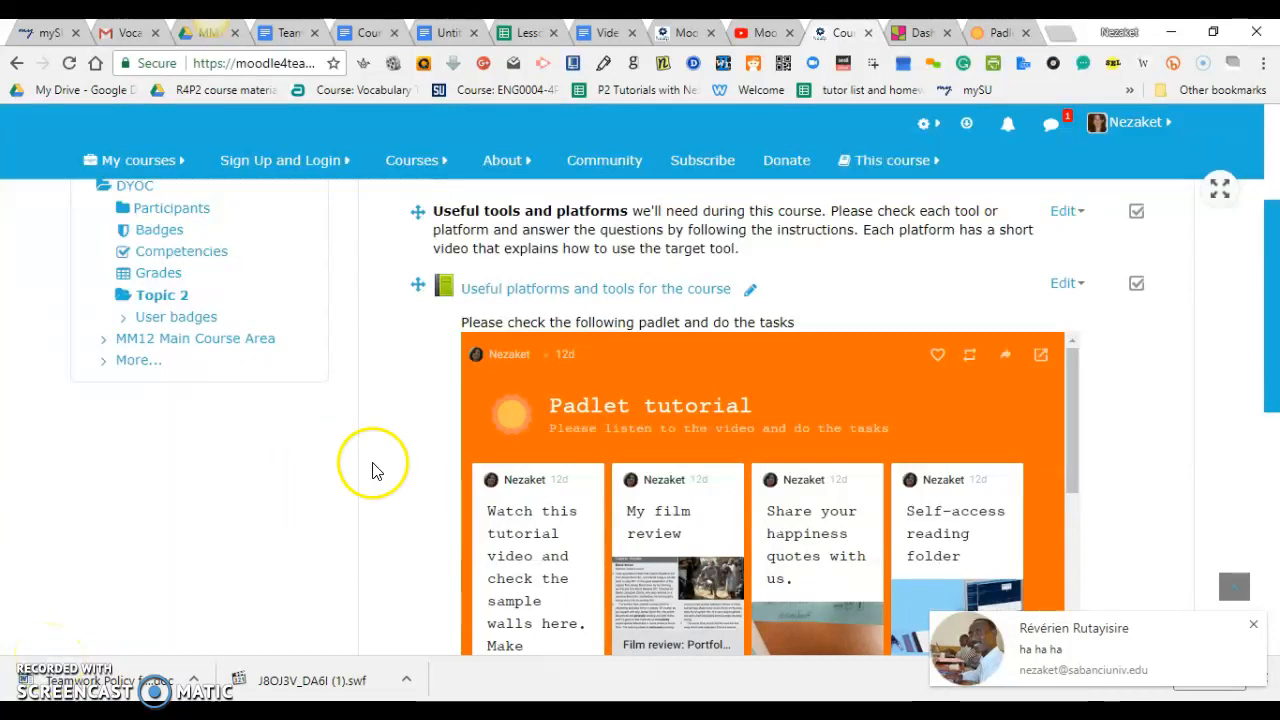
Review the activities and resources that can be added to Topic 2, and close the list without adding any.
drag(1262, 357, 1273, 505)
click(1040, 490)
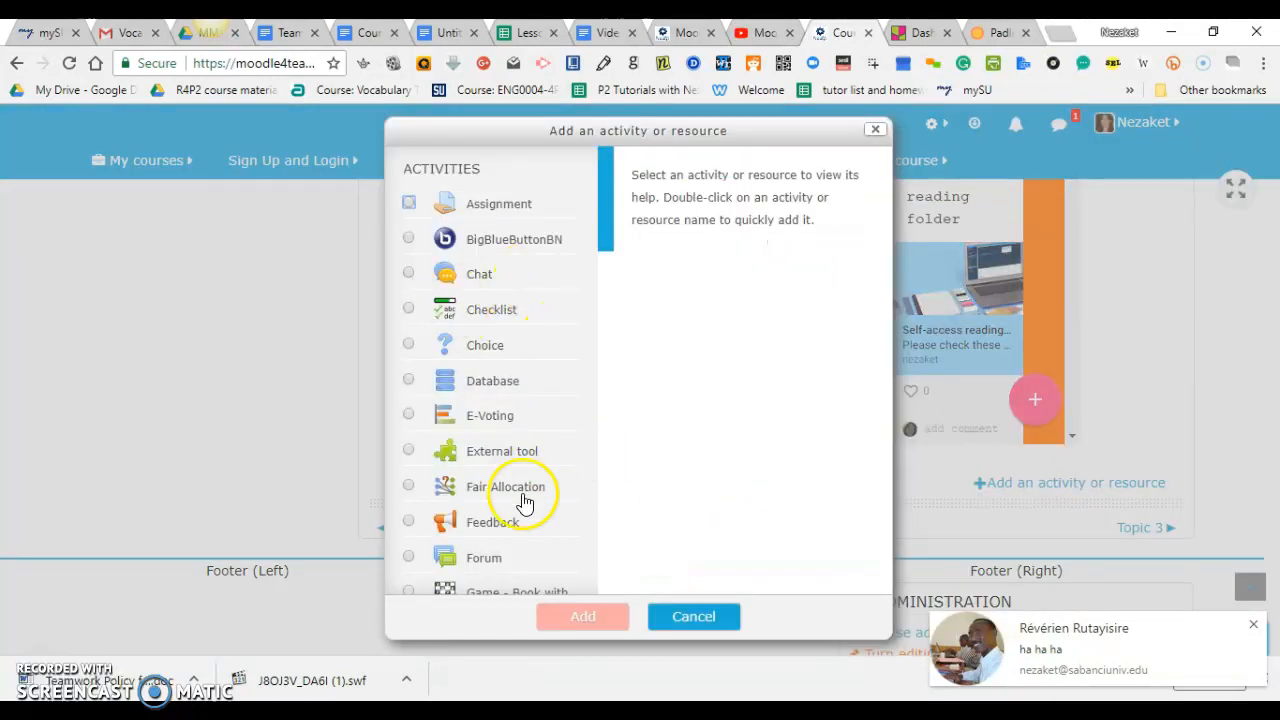
drag(603, 189, 607, 551)
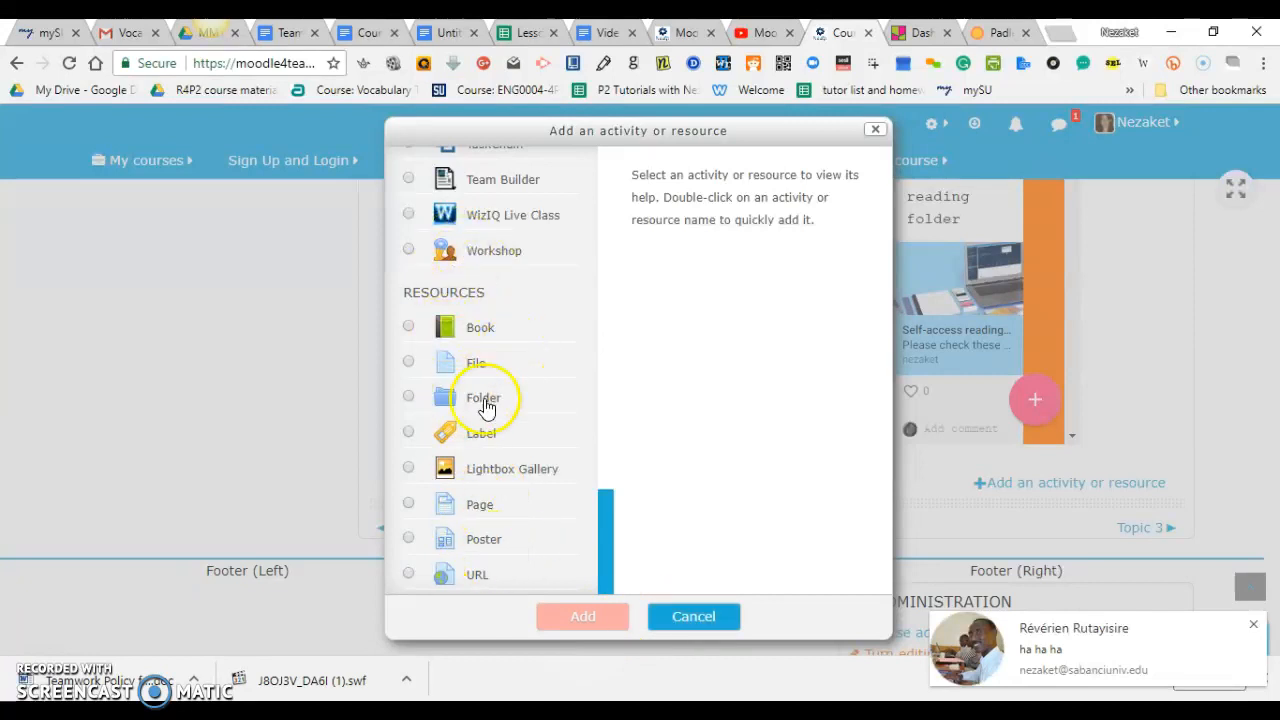
drag(600, 509, 588, 176)
click(679, 620)
drag(1271, 438, 1275, 505)
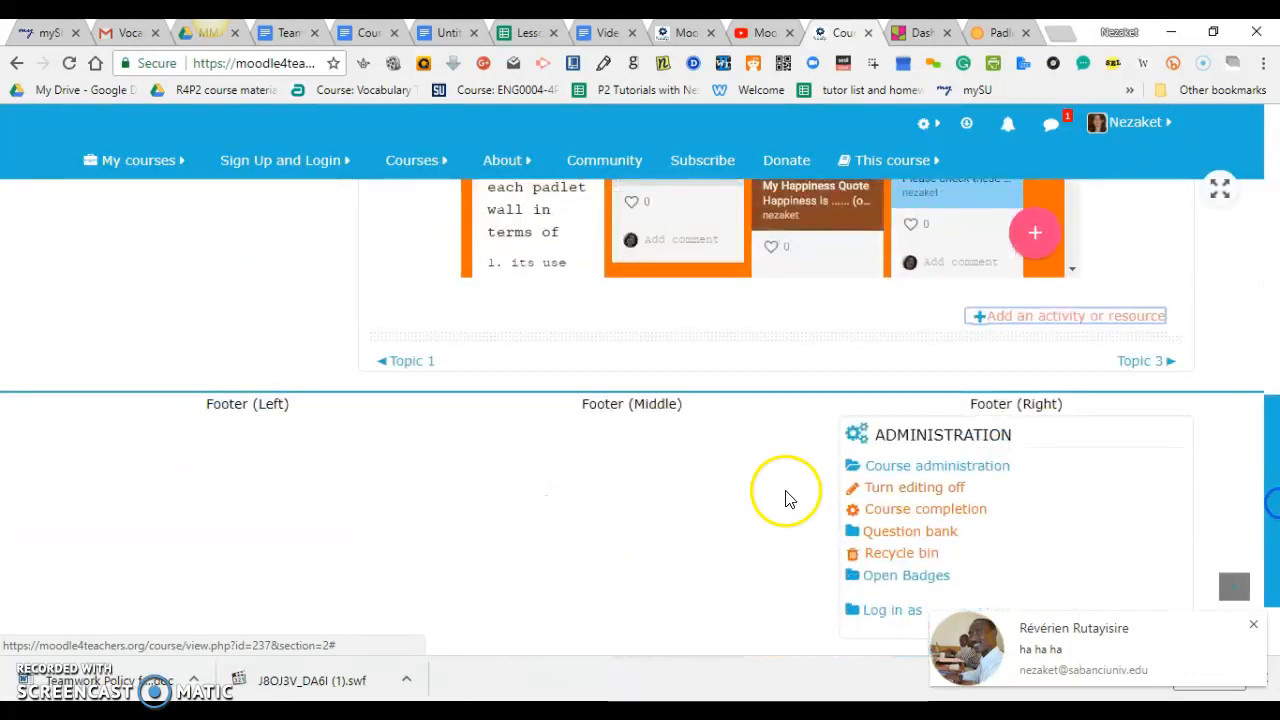